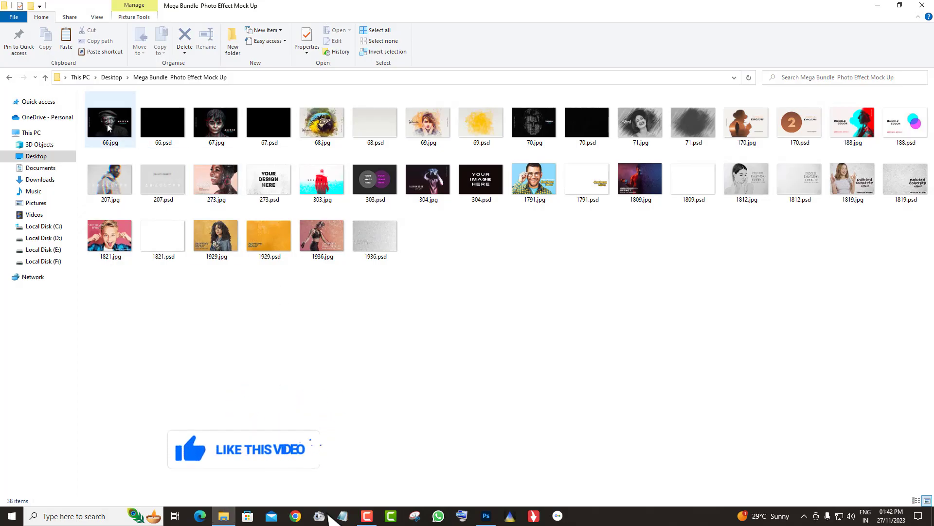
# Select all the preview files in the folder, then clear the selection.
pyautogui.moveTo(900, 323)
pyautogui.mouseDown()
pyautogui.moveTo(398, 204)
pyautogui.moveTo(77, 146)
pyautogui.moveTo(100, 94)
pyautogui.mouseUp()
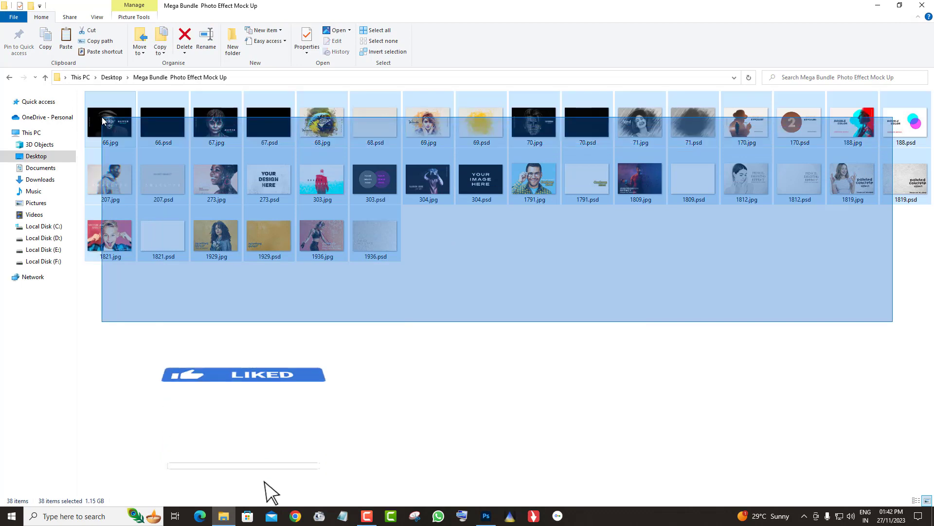
pyautogui.click(395, 316)
pyautogui.moveTo(924, 322); pyautogui.dragTo(80, 92)
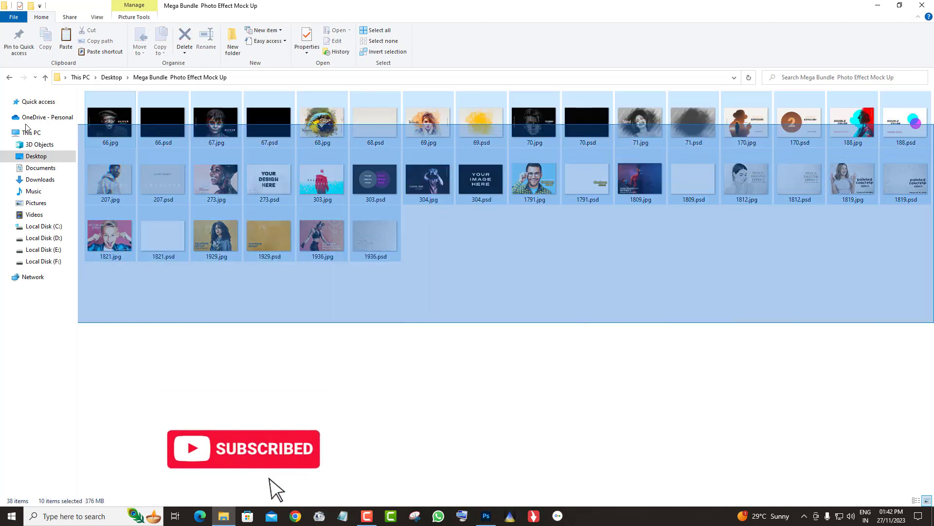
pyautogui.click(235, 323)
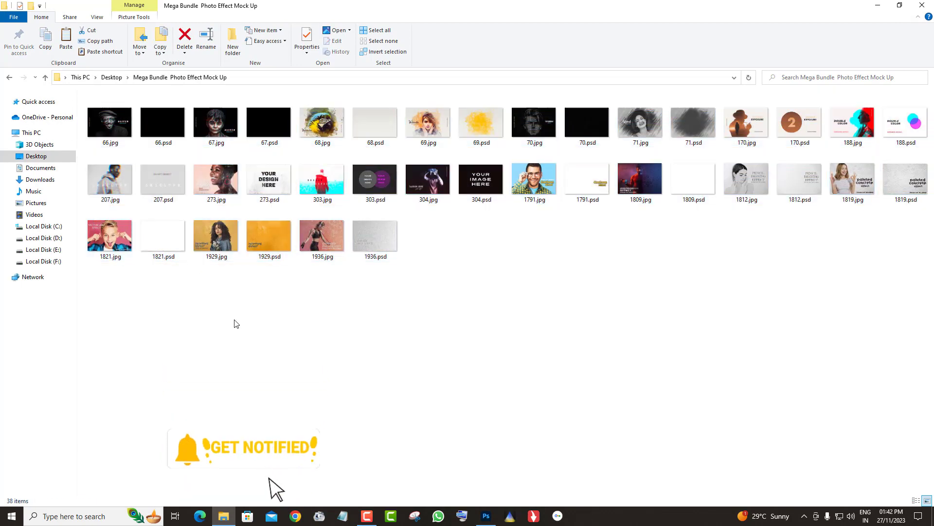
# Open 66.jpg in Photos, zoom in and out, and advance through 67.jpg to 68.jpg.
pyautogui.doubleClick(108, 127)
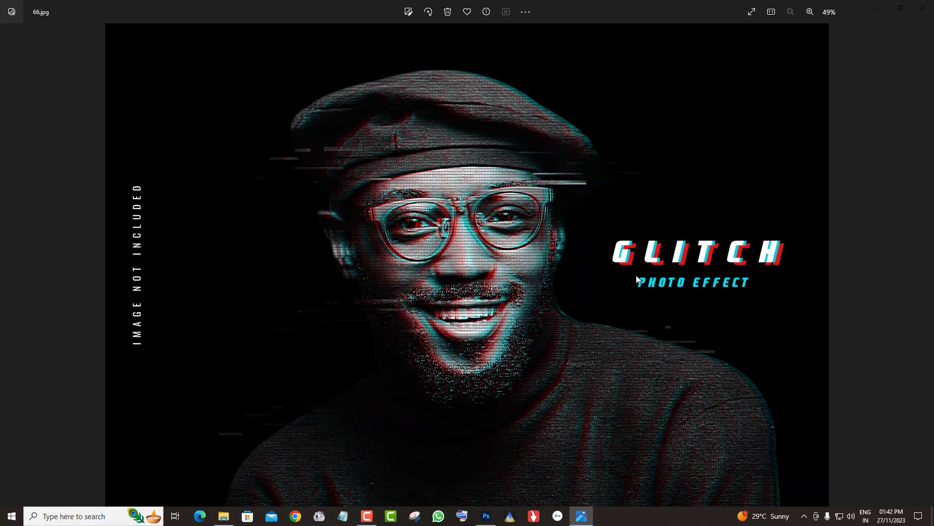
pyautogui.scroll(3, 557, 281)
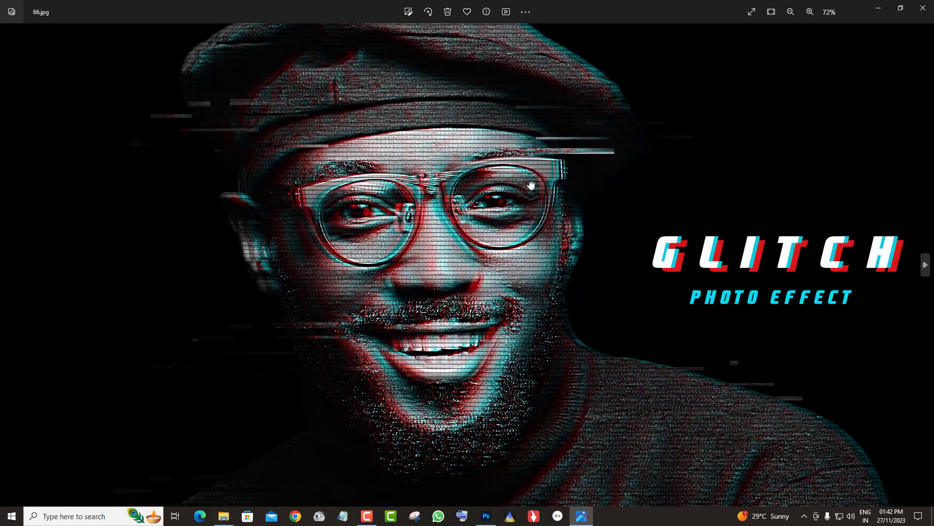
pyautogui.scroll(-3, 539, 275)
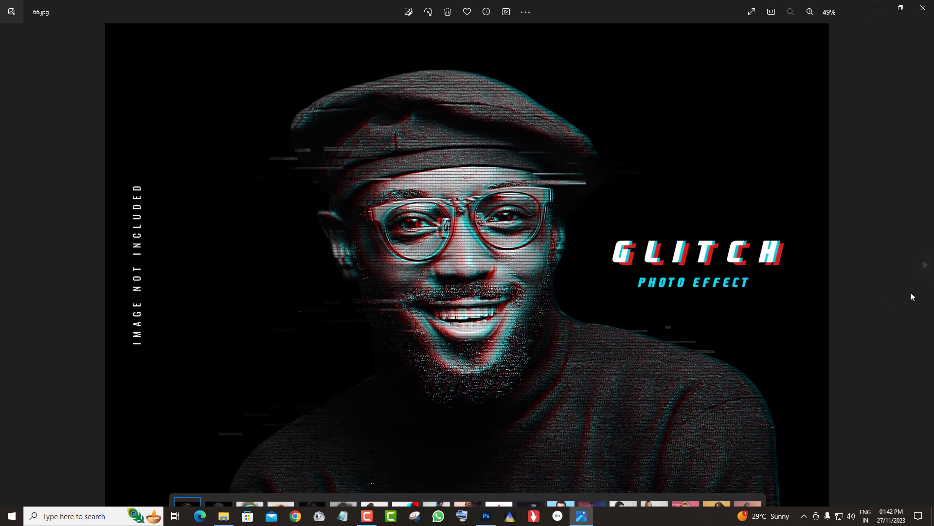
pyautogui.click(924, 273)
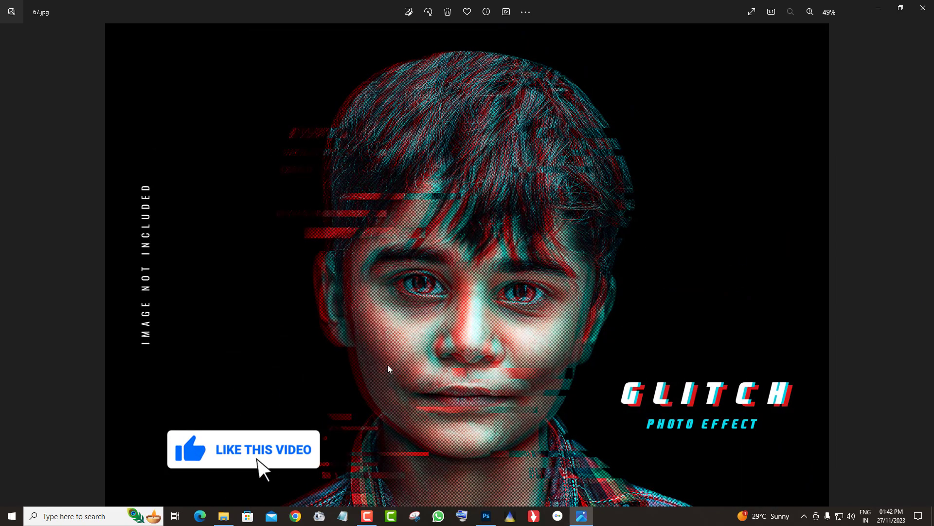
pyautogui.click(924, 264)
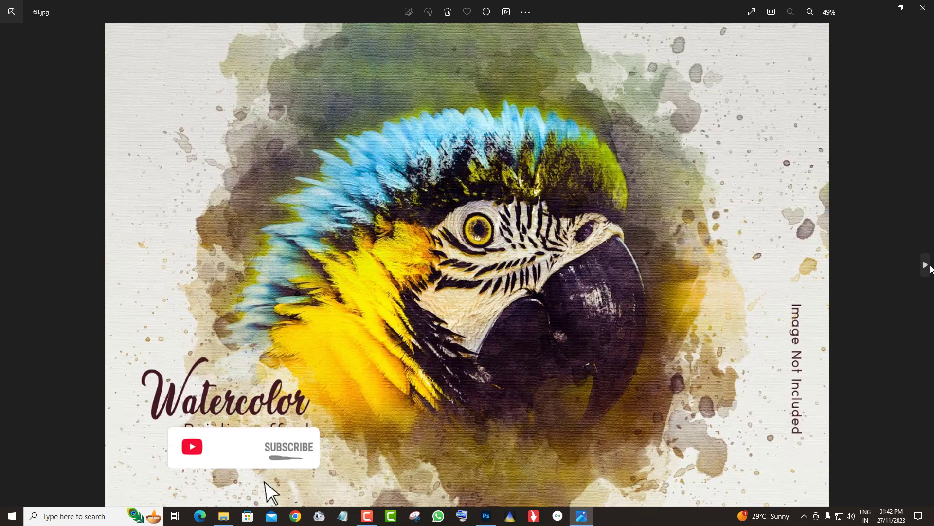
pyautogui.scroll(3, 425, 394)
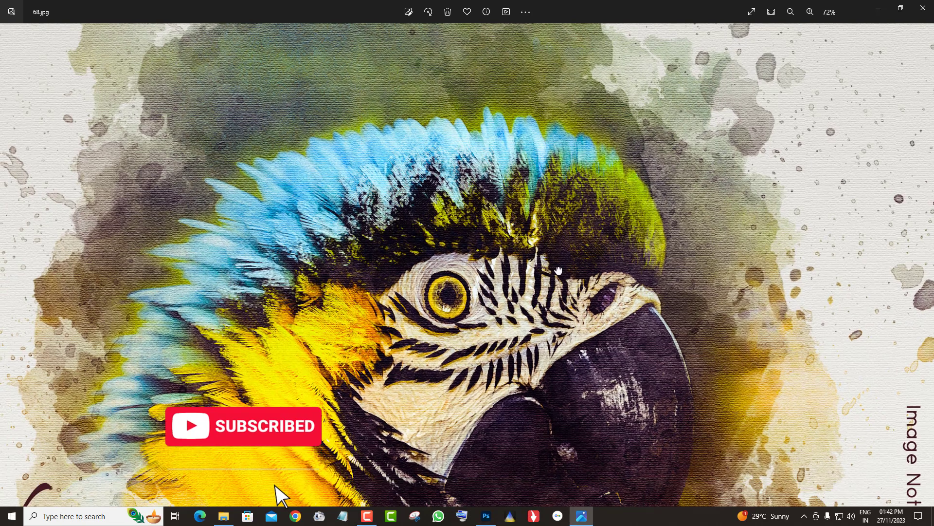
pyautogui.scroll(-2, 425, 393)
pyautogui.scroll(-1, 395, 355)
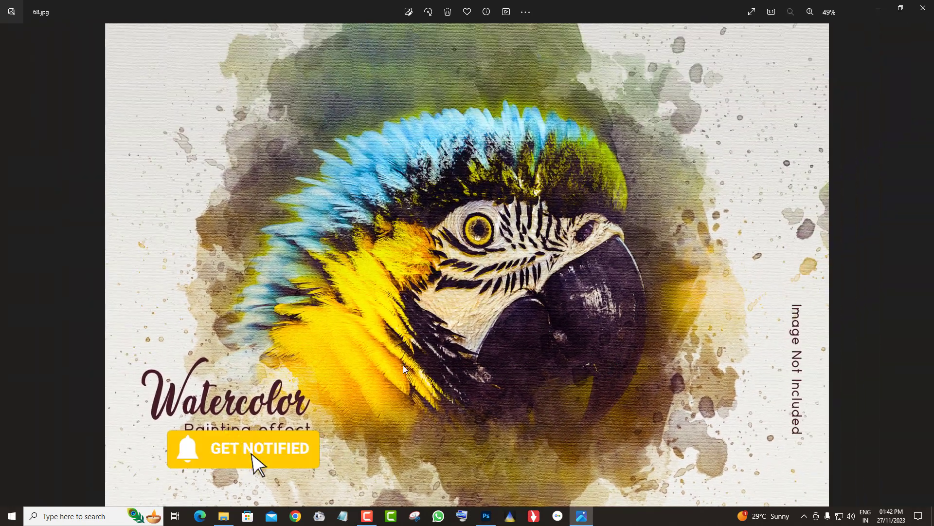
# Advance to 69.jpg and zoom in on the woman's face and hands.
pyautogui.click(925, 266)
pyautogui.scroll(2, 516, 350)
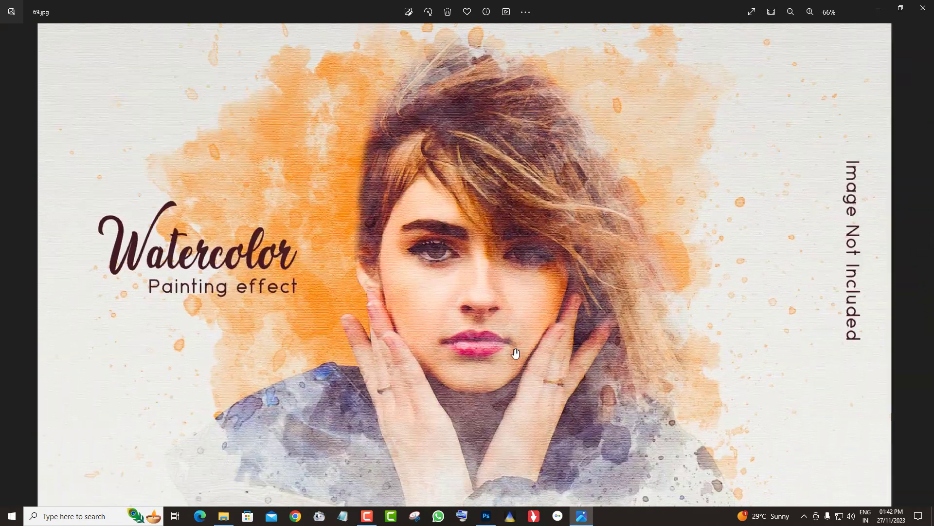
pyautogui.scroll(1, 528, 319)
pyautogui.moveTo(529, 377); pyautogui.dragTo(562, 214)
pyautogui.scroll(3, 518, 250)
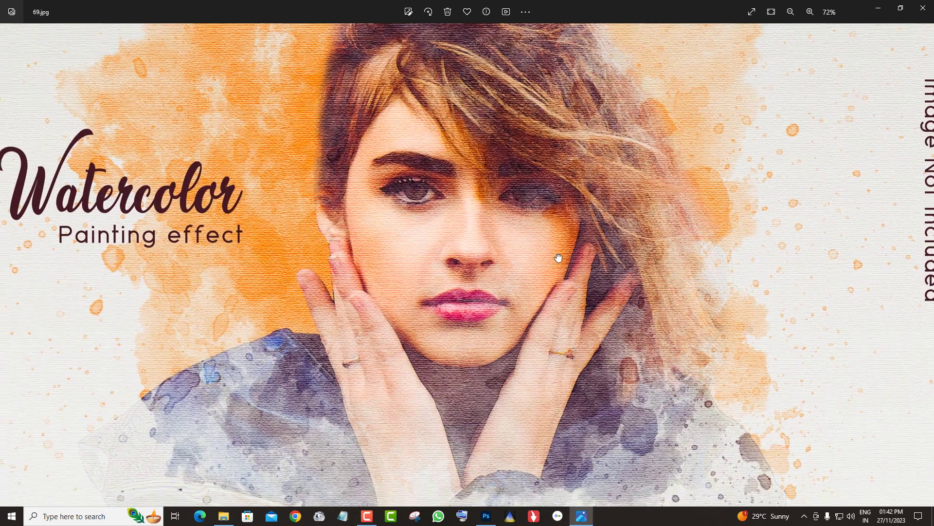
pyautogui.scroll(-3, 518, 250)
pyautogui.scroll(-2, 517, 323)
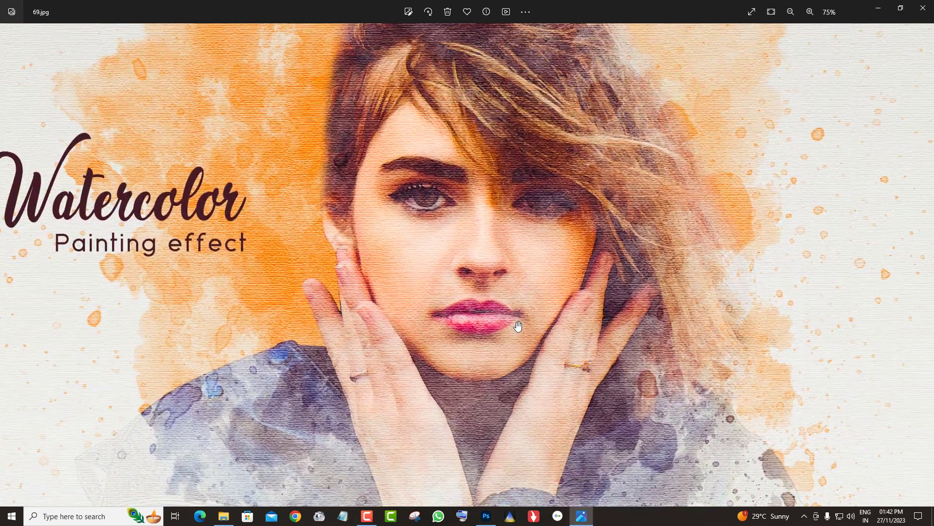
pyautogui.scroll(-1, 519, 326)
# View the text overlay preview 70.jpg and the Sketch preview 71.jpg, zooming each.
pyautogui.click(925, 258)
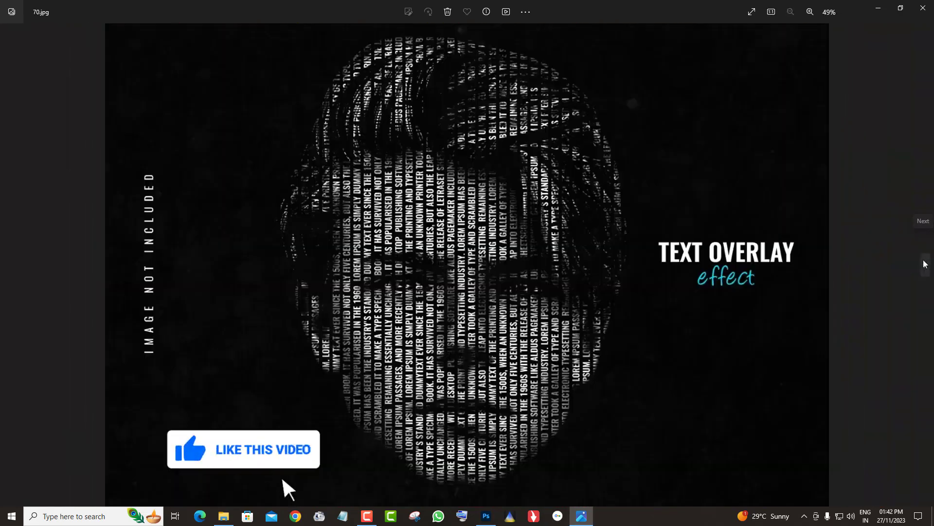
pyautogui.scroll(2, 542, 327)
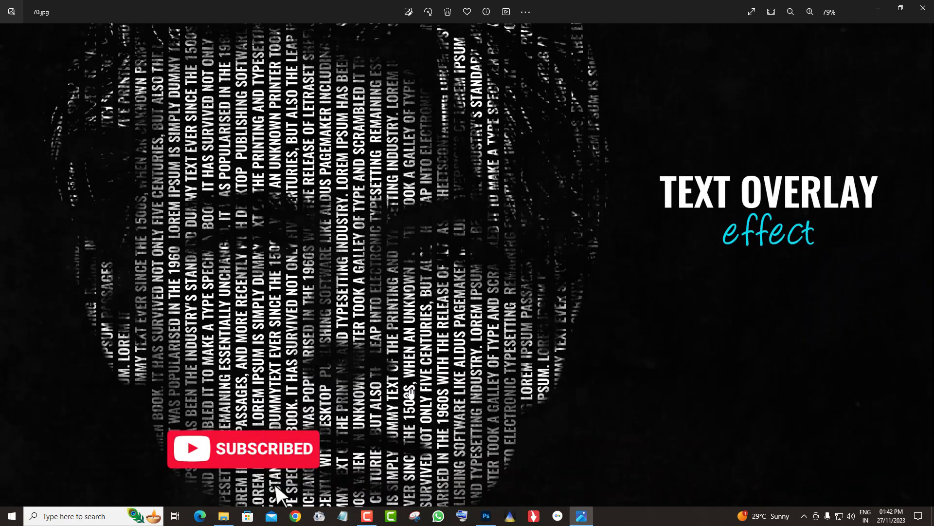
pyautogui.scroll(-2, 411, 391)
pyautogui.click(927, 266)
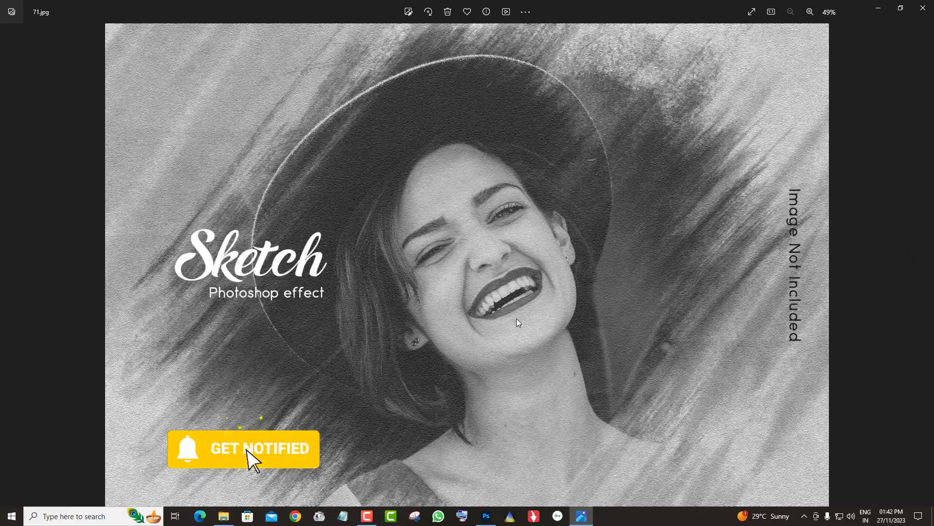
pyautogui.scroll(2, 492, 317)
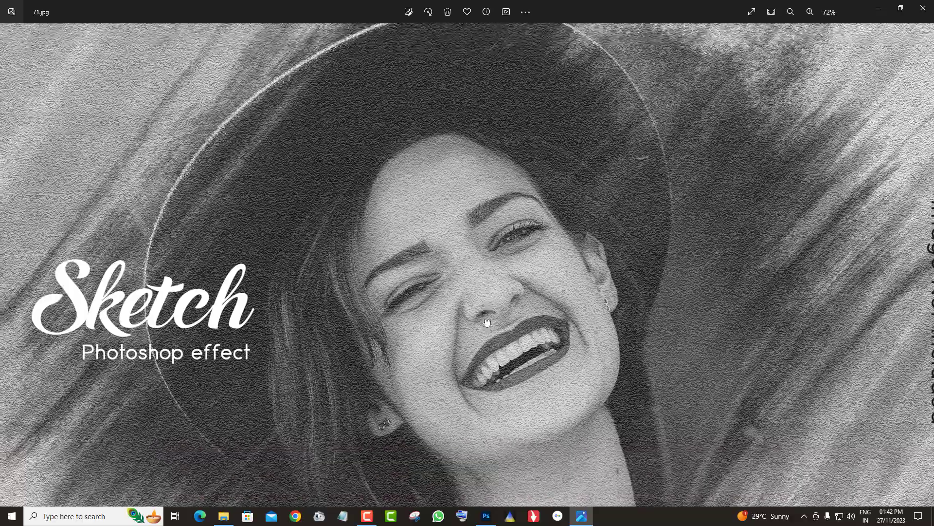
pyautogui.scroll(2, 518, 366)
pyautogui.scroll(-2, 519, 366)
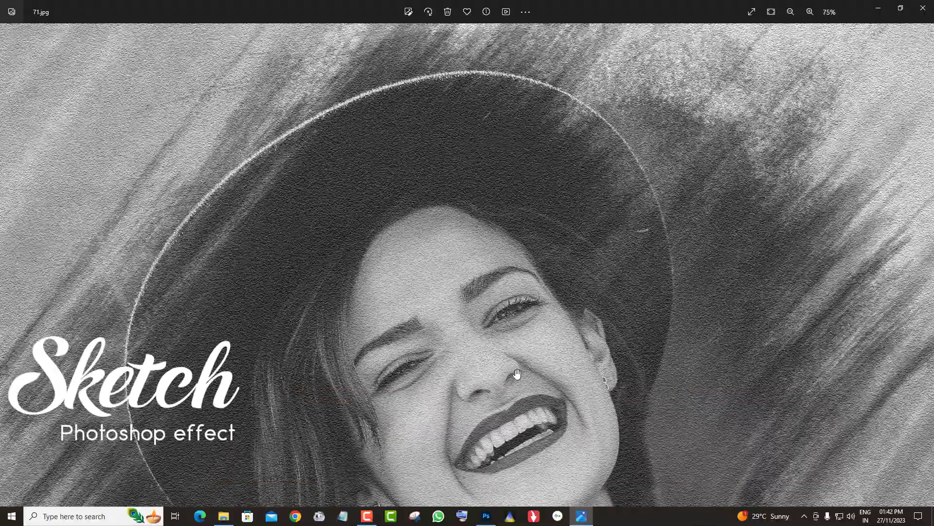
pyautogui.scroll(-2, 513, 361)
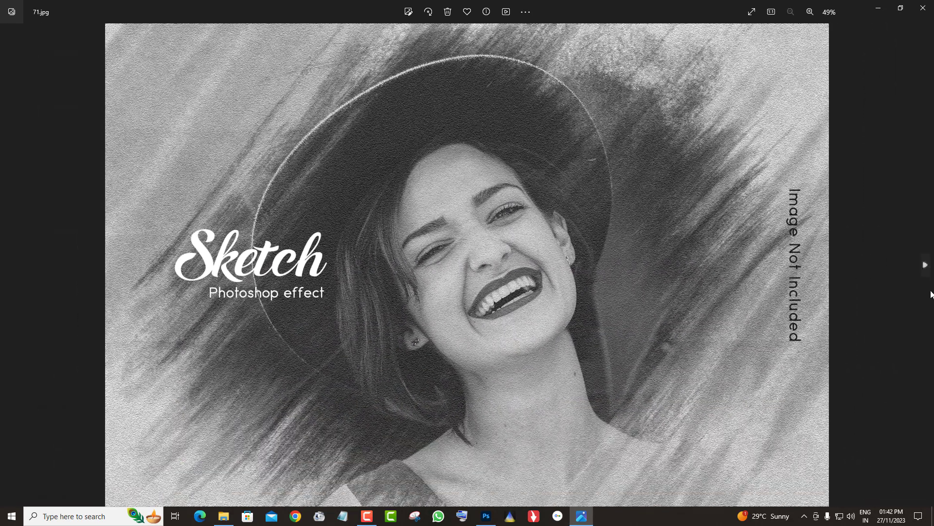
# Advance to the Double Exposure preview 170.jpg and zoom in and out on it.
pyautogui.click(925, 265)
pyautogui.scroll(1, 472, 294)
pyautogui.scroll(1, 511, 253)
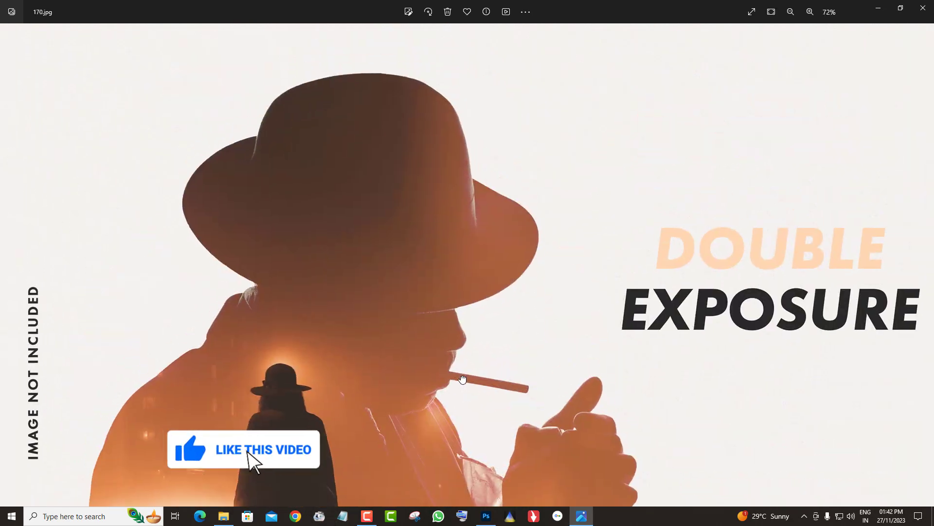
pyautogui.scroll(1, 539, 229)
pyautogui.scroll(-1, 538, 230)
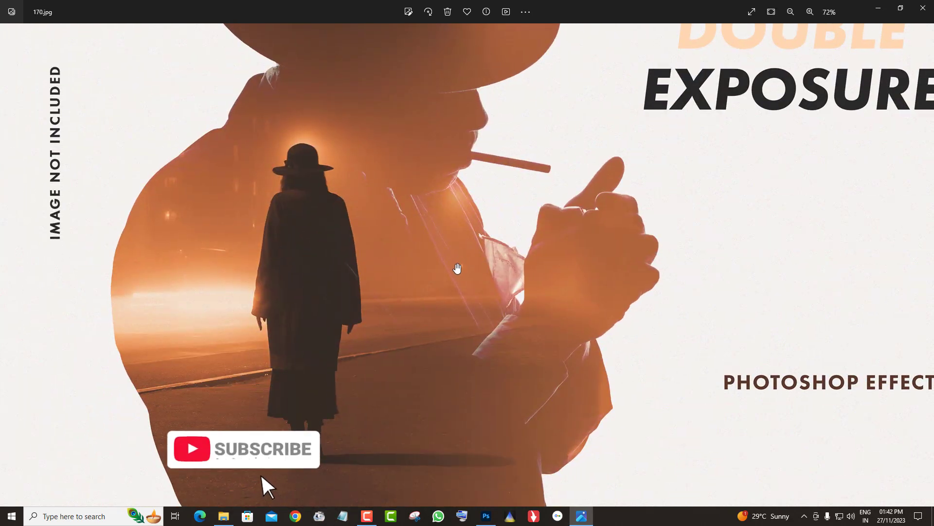
pyautogui.scroll(-1, 416, 266)
pyautogui.scroll(-1, 416, 266)
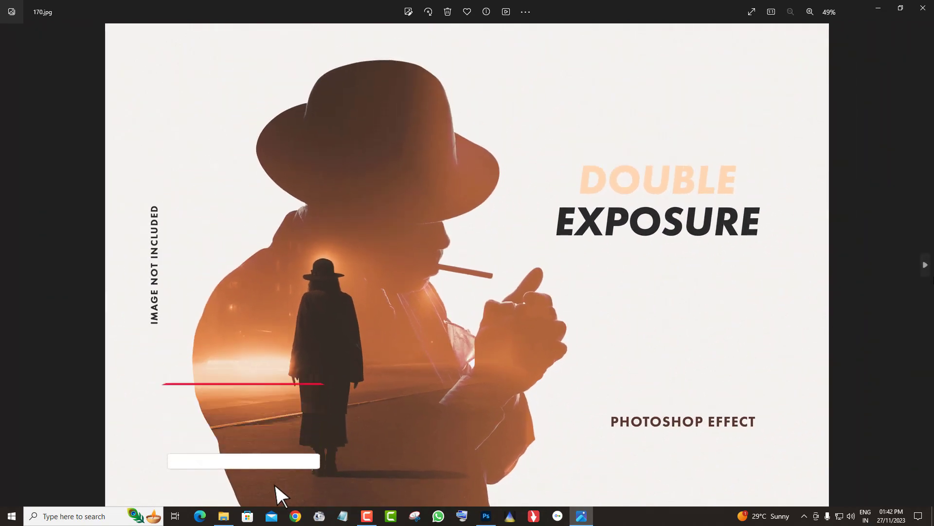
# Inspect the Double Color preview 188.jpg, panning across the face, hands and EXPOSURE EFFECT text.
pyautogui.click(929, 273)
pyautogui.scroll(1, 600, 328)
pyautogui.scroll(1, 611, 354)
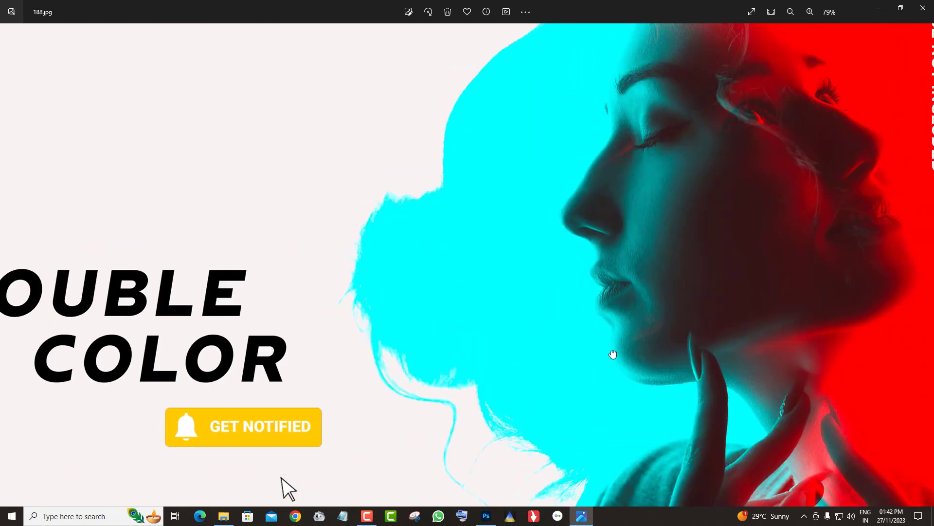
pyautogui.scroll(1, 612, 413)
pyautogui.moveTo(612, 413); pyautogui.dragTo(611, 250)
pyautogui.moveTo(617, 337)
pyautogui.mouseDown()
pyautogui.moveTo(663, 282)
pyautogui.moveTo(340, 368)
pyautogui.mouseUp()
pyautogui.moveTo(678, 213); pyautogui.dragTo(649, 367)
pyautogui.scroll(-1, 649, 368)
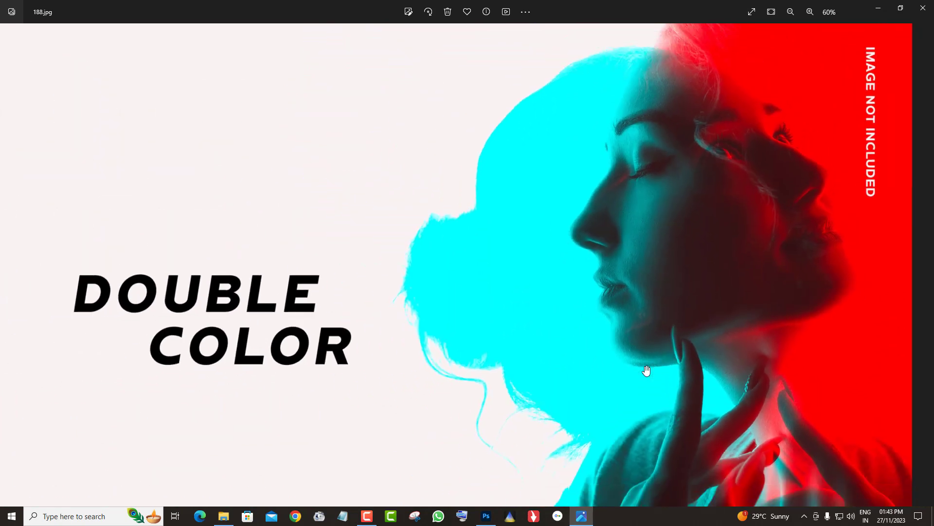
pyautogui.scroll(-1, 645, 371)
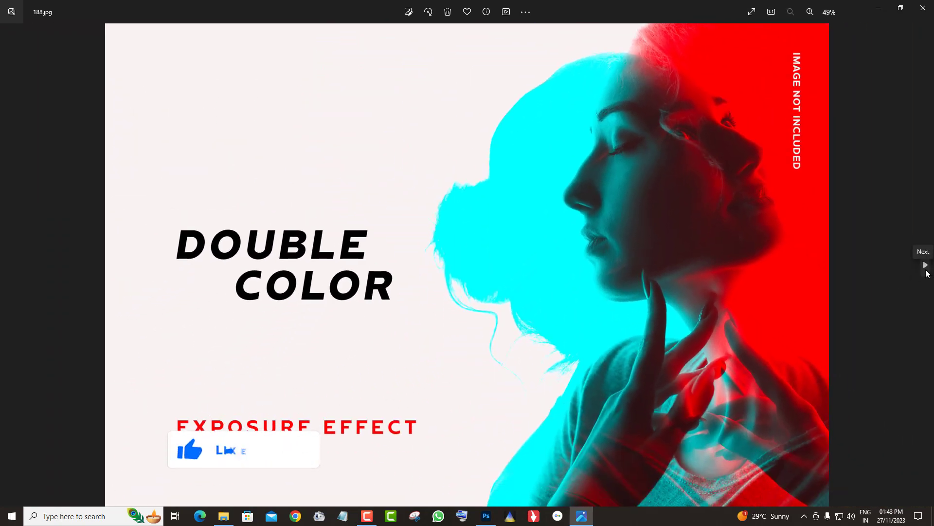
# Advance to the anaglyph preview 207.jpg and zoom in on the face.
pyautogui.click(926, 264)
pyautogui.scroll(2, 586, 194)
pyautogui.moveTo(587, 194)
pyautogui.mouseDown()
pyautogui.moveTo(578, 396)
pyautogui.moveTo(620, 262)
pyautogui.mouseUp()
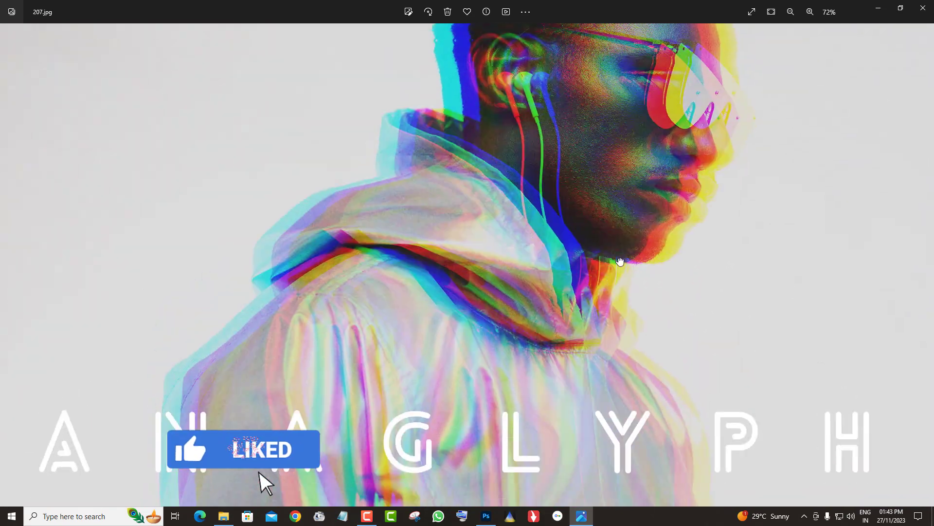
# Advance to the grunge preview 273.jpg and zoom in and out on it.
pyautogui.scroll(-1, 620, 261)
pyautogui.scroll(-1, 597, 290)
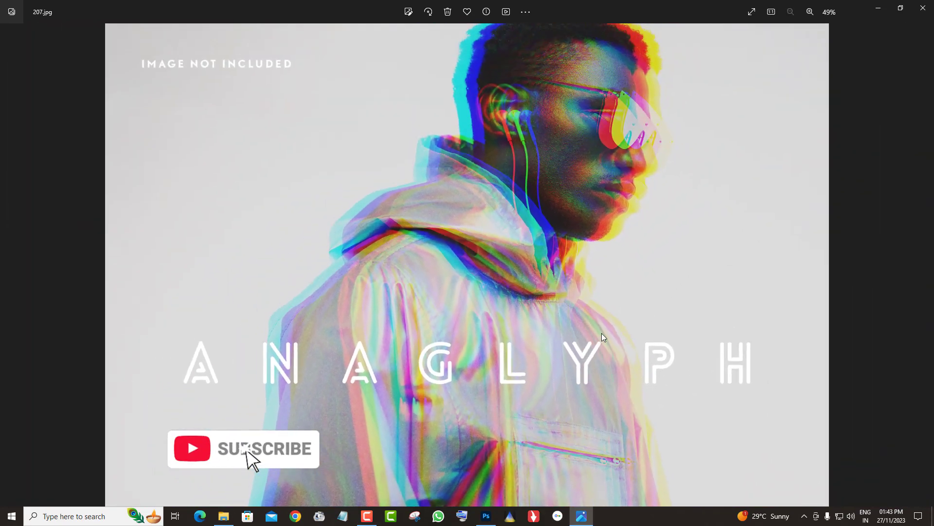
pyautogui.click(927, 265)
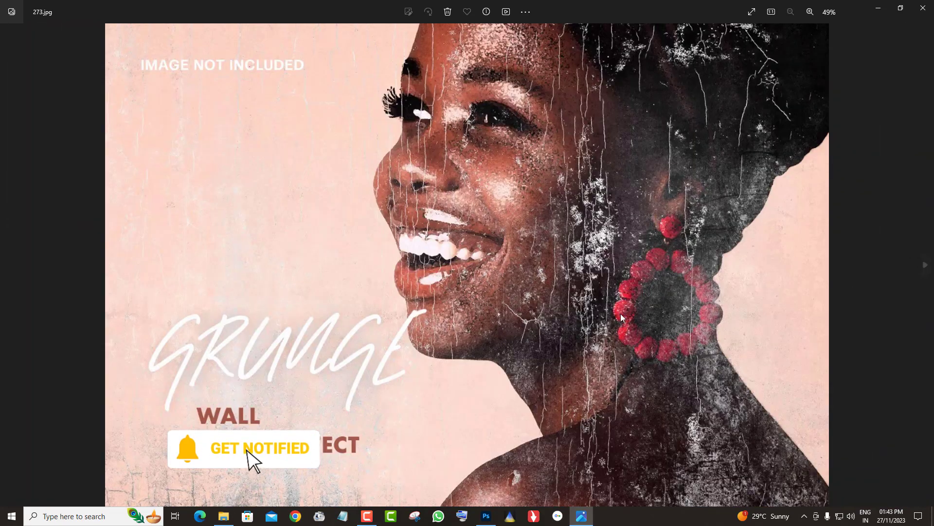
pyautogui.scroll(1, 621, 317)
pyautogui.scroll(1, 618, 321)
pyautogui.scroll(-1, 612, 333)
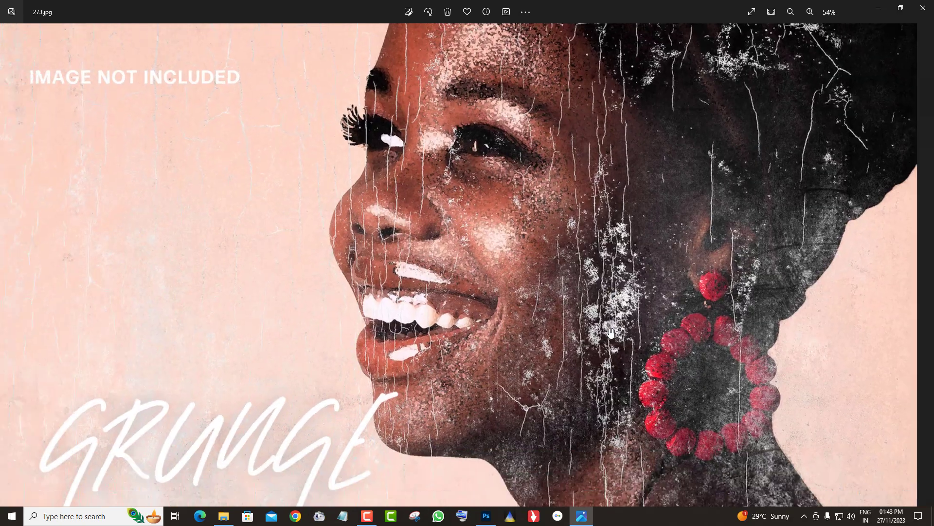
pyautogui.scroll(-1, 611, 332)
# View the double exposure 303.jpg and fashion look 304.jpg previews, zooming each.
pyautogui.click(926, 286)
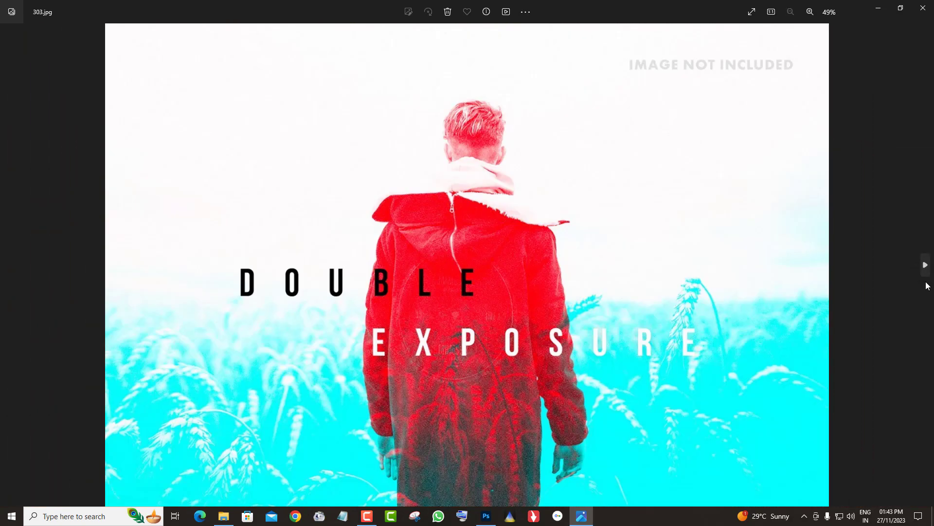
pyautogui.scroll(2, 549, 320)
pyautogui.scroll(1, 526, 364)
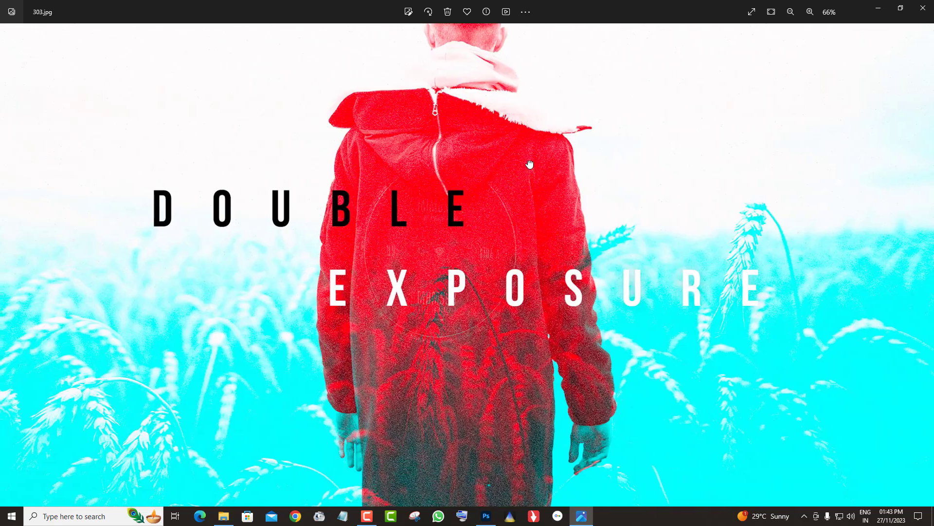
pyautogui.scroll(-3, 536, 339)
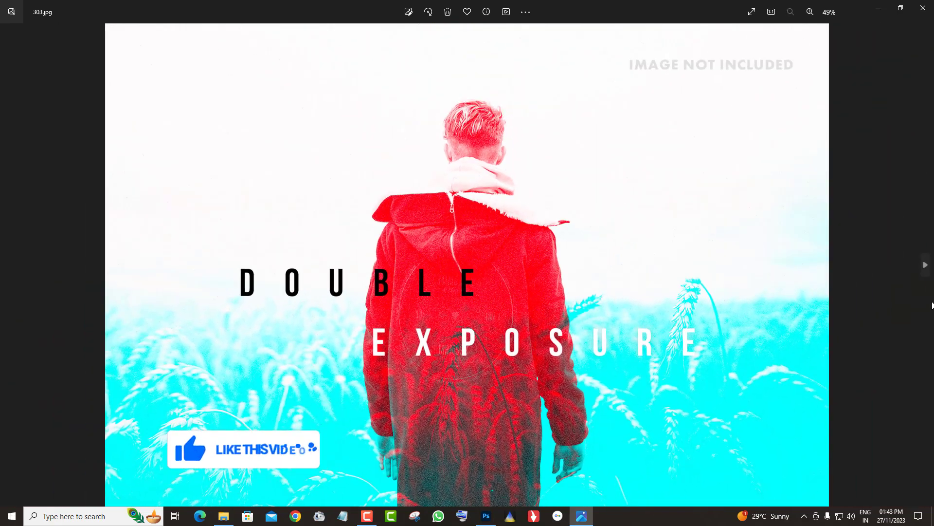
pyautogui.click(927, 276)
pyautogui.scroll(2, 634, 311)
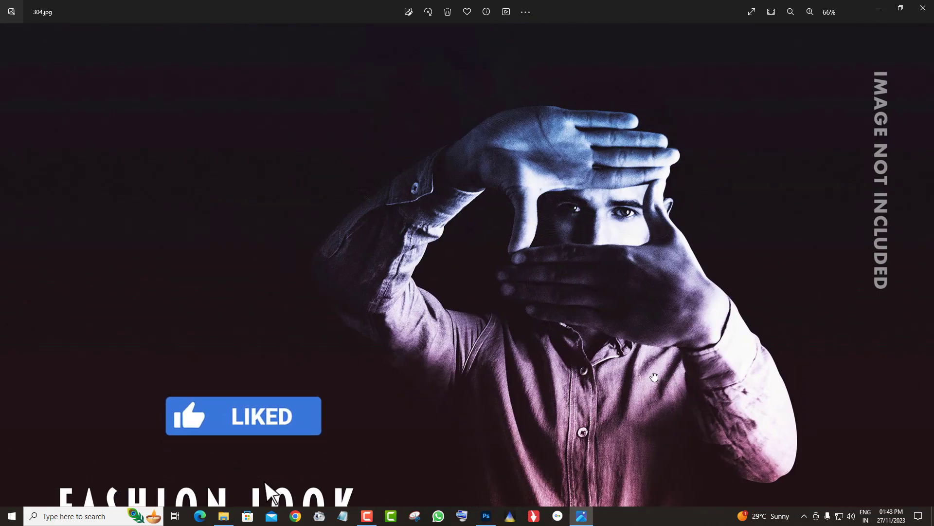
pyautogui.scroll(-2, 639, 396)
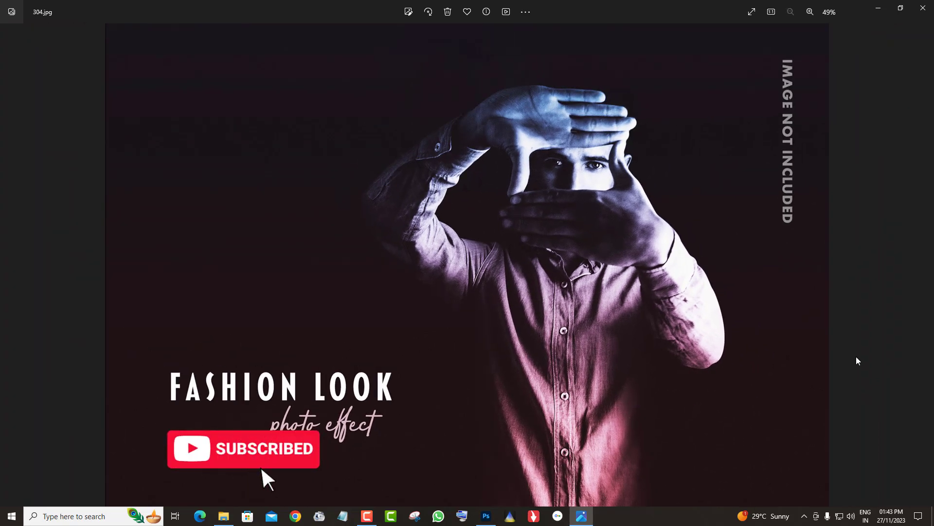
# Advance to the cartoon effect preview 1791.jpg and zoom in on it.
pyautogui.click(926, 264)
pyautogui.scroll(2, 552, 316)
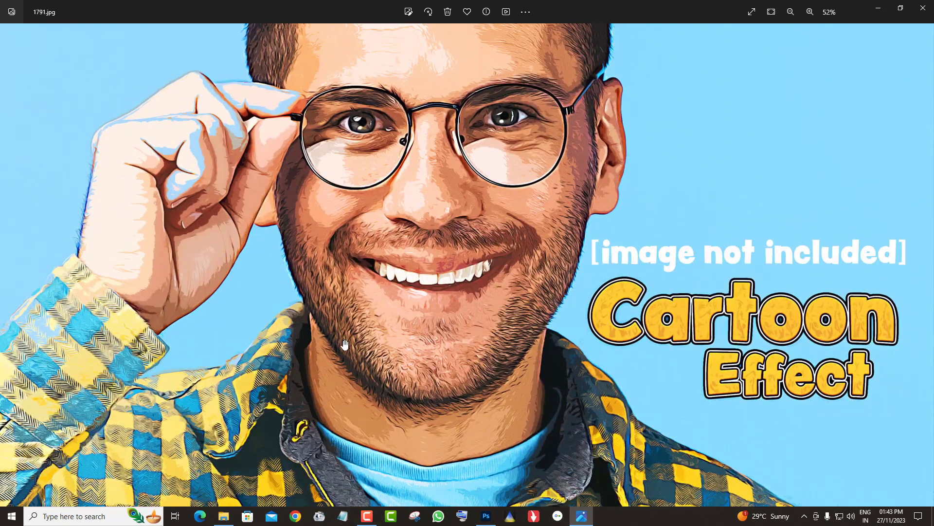
pyautogui.scroll(1, 345, 345)
pyautogui.scroll(-3, 403, 372)
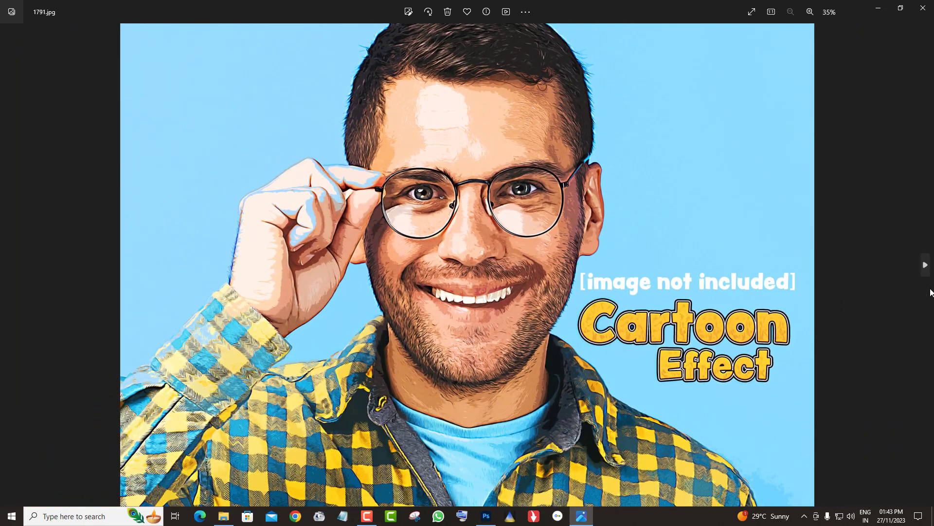
# View the dispersion effect preview, zooming in and panning across it.
pyautogui.click(925, 265)
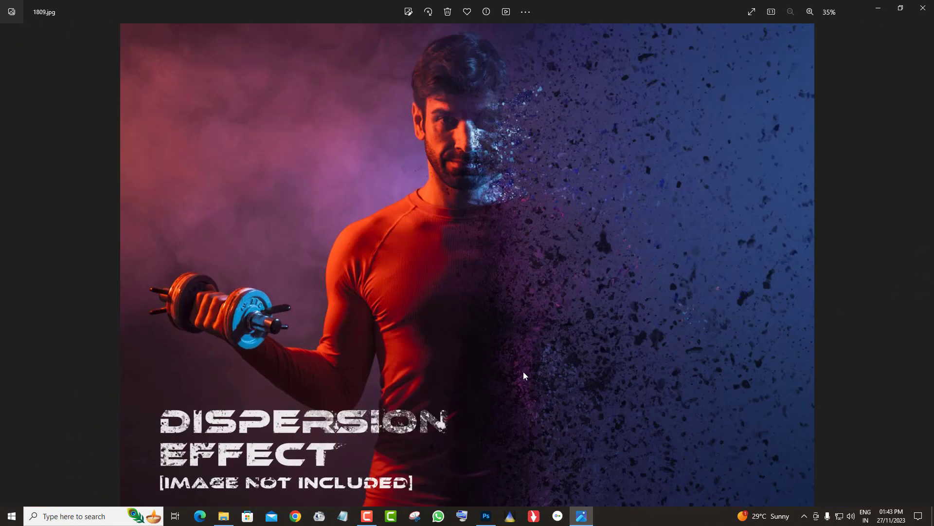
pyautogui.scroll(2, 524, 372)
pyautogui.scroll(2, 513, 184)
pyautogui.scroll(2, 480, 328)
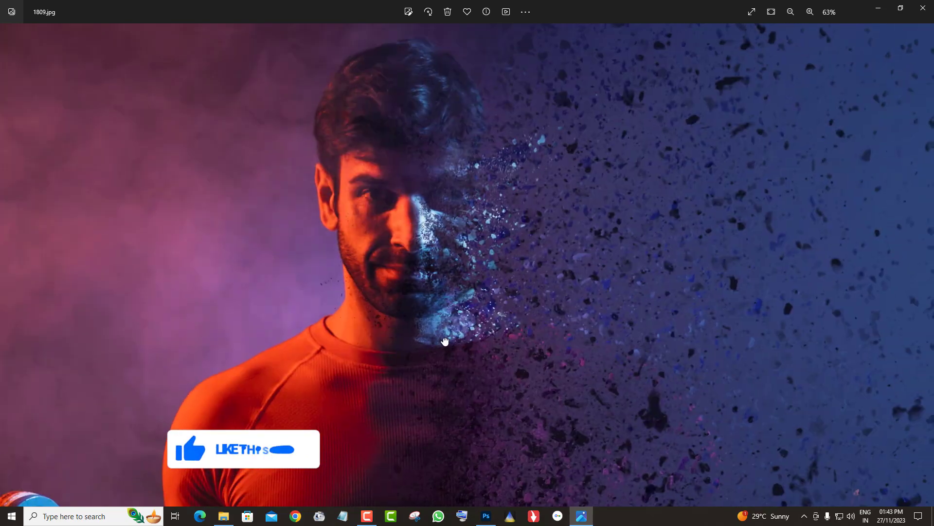
pyautogui.moveTo(445, 341); pyautogui.dragTo(234, 338)
pyautogui.scroll(-3, 430, 395)
pyautogui.scroll(-3, 447, 391)
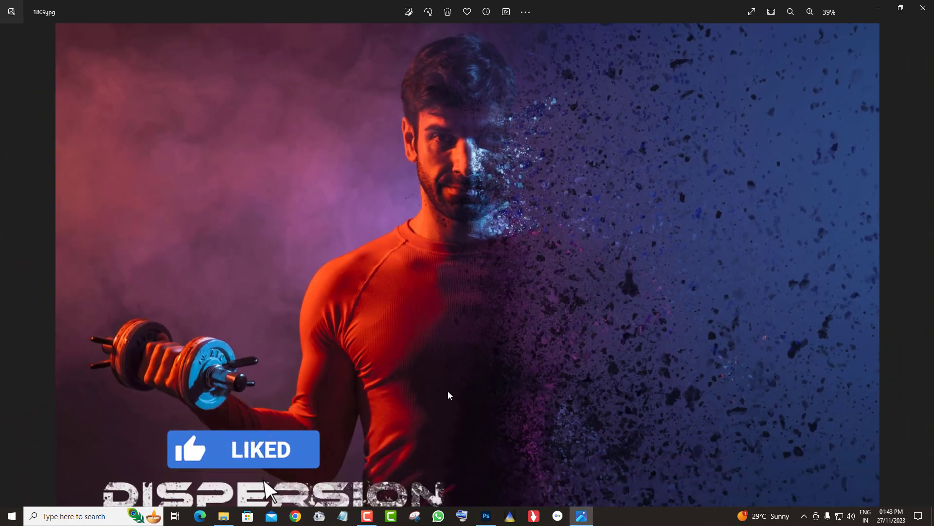
# Inspect the pencil drawing and painted concrete previews, zooming and panning each.
pyautogui.click(925, 264)
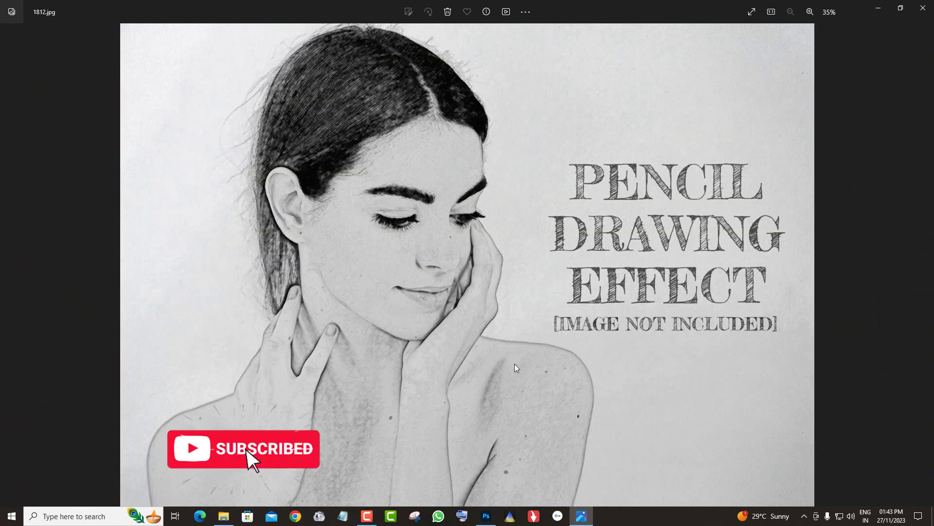
pyautogui.scroll(3, 450, 402)
pyautogui.moveTo(451, 402); pyautogui.dragTo(448, 173)
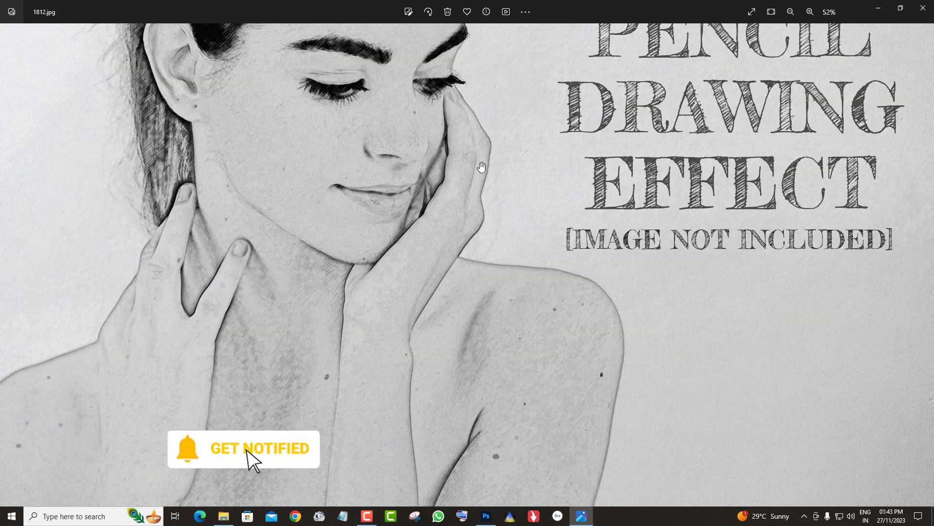
pyautogui.scroll(-2, 534, 350)
pyautogui.scroll(-2, 534, 351)
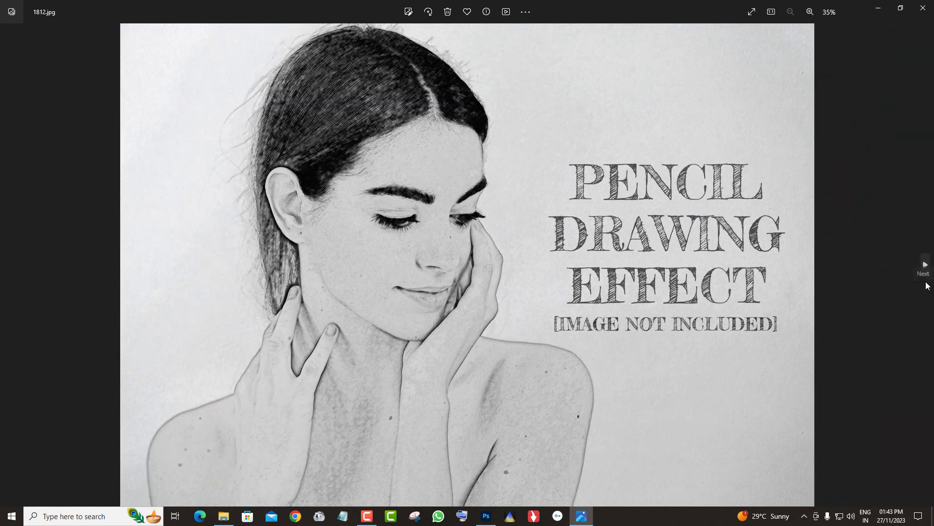
pyautogui.click(919, 273)
pyautogui.scroll(2, 382, 161)
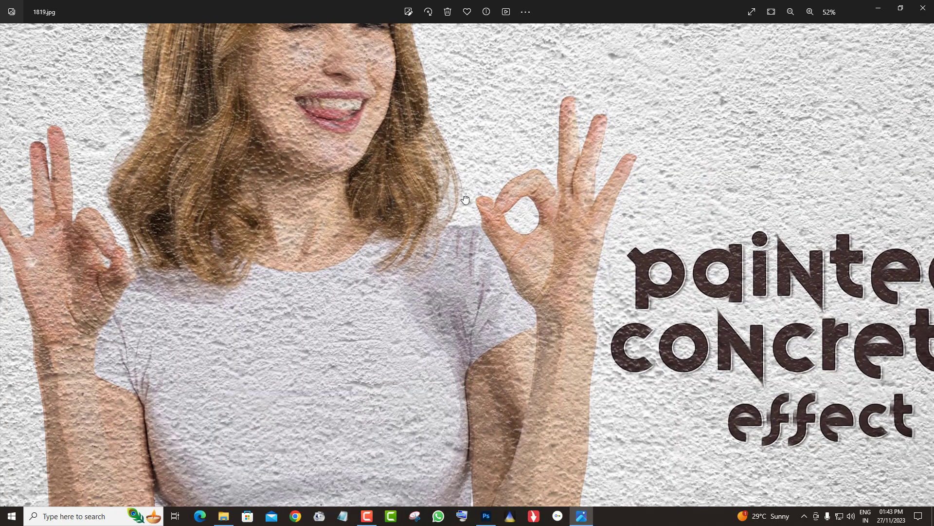
pyautogui.moveTo(427, 335); pyautogui.dragTo(507, 160)
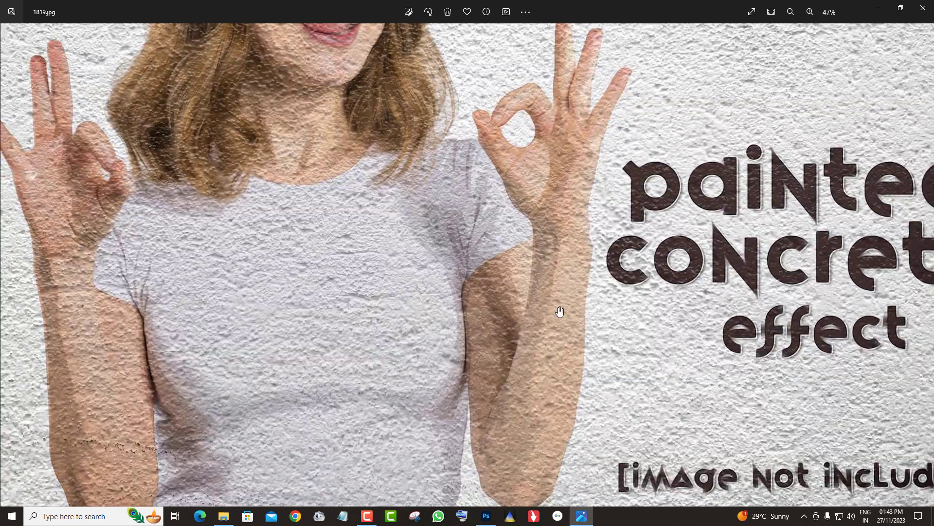
pyautogui.scroll(-2, 560, 313)
# Browse the vector art and painting effect previews on to 1936.jpg.
pyautogui.click(927, 279)
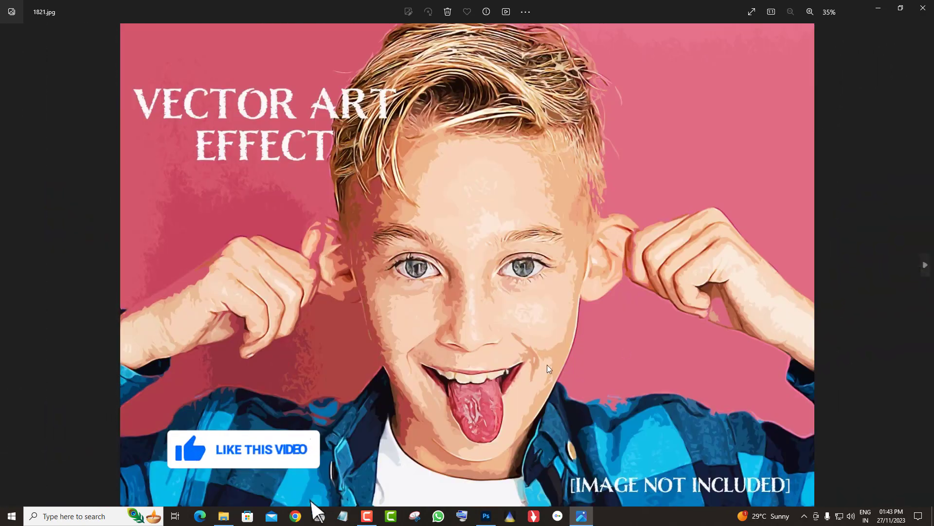
pyautogui.scroll(2, 422, 355)
pyautogui.scroll(-2, 422, 356)
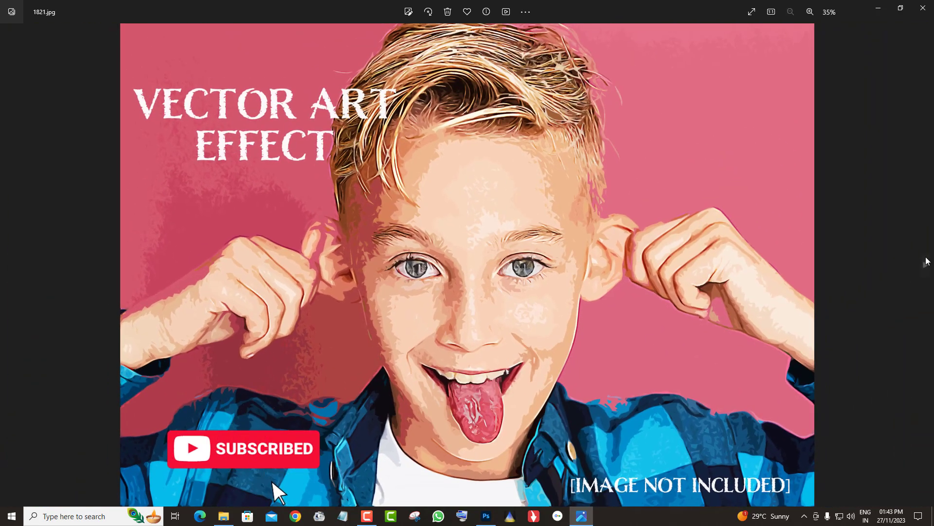
pyautogui.click(926, 262)
pyautogui.scroll(2, 586, 194)
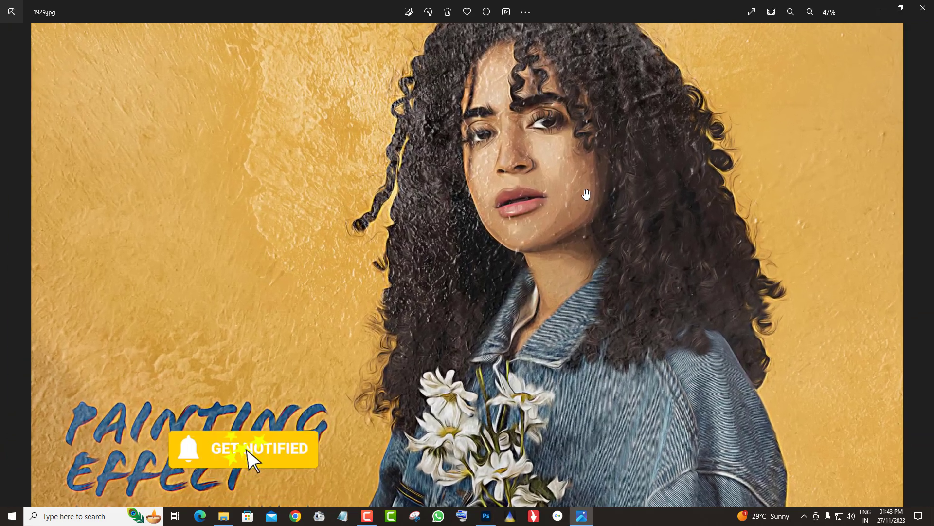
pyautogui.moveTo(586, 194)
pyautogui.mouseDown()
pyautogui.moveTo(584, 323)
pyautogui.moveTo(589, 194)
pyautogui.mouseUp()
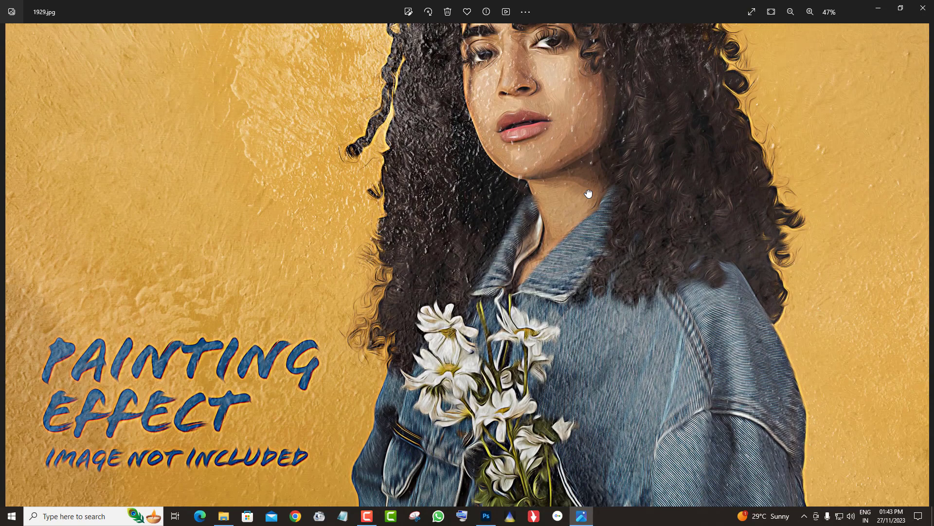
pyautogui.scroll(-2, 562, 339)
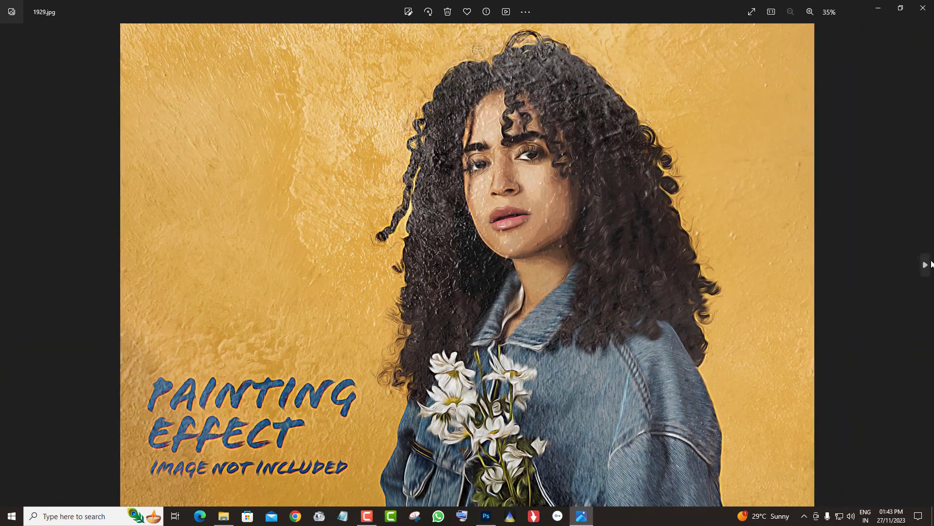
pyautogui.click(926, 264)
pyautogui.scroll(1, 542, 303)
pyautogui.moveTo(542, 303)
pyautogui.mouseDown()
pyautogui.moveTo(505, 224)
pyautogui.moveTo(505, 330)
pyautogui.moveTo(509, 156)
pyautogui.moveTo(537, 317)
pyautogui.mouseUp()
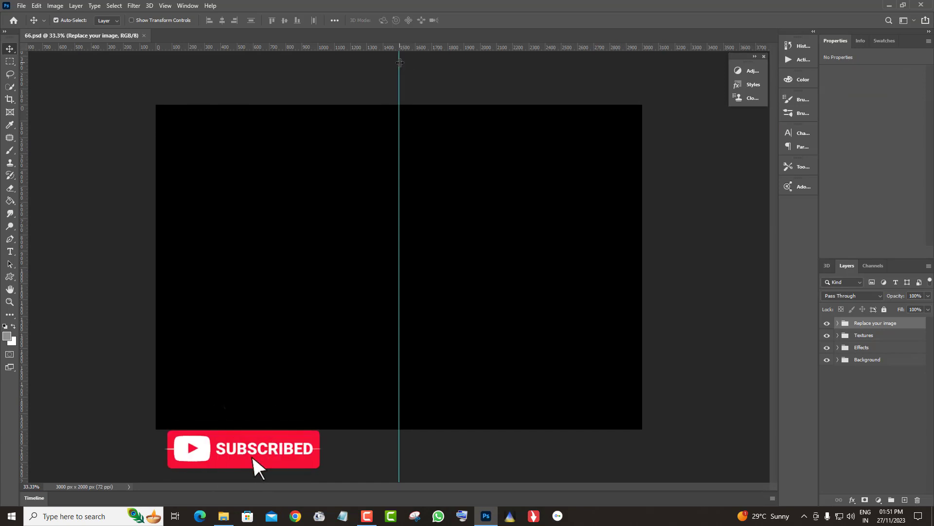
# Remove the vertical guide and open the black-hat fashion model photo.
pyautogui.moveTo(284, 62); pyautogui.dragTo(927, 269)
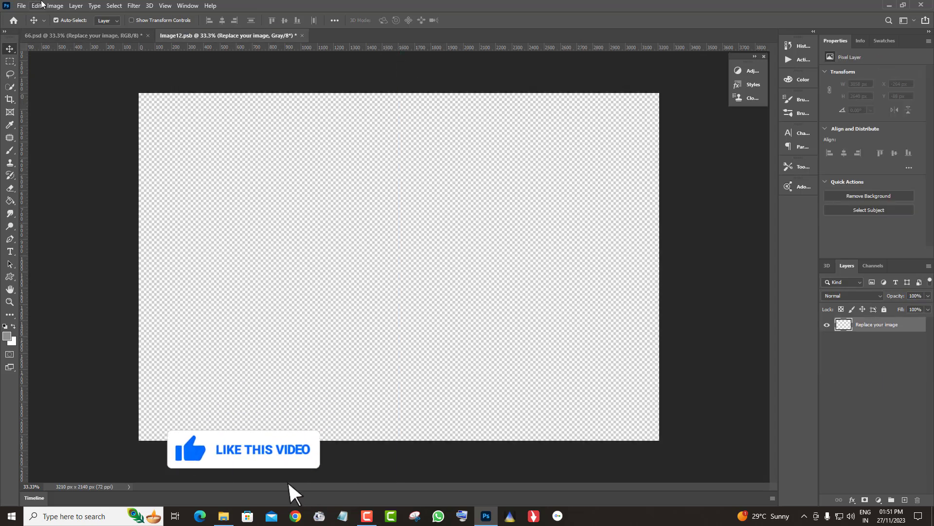
pyautogui.click(23, 7)
pyautogui.click(26, 25)
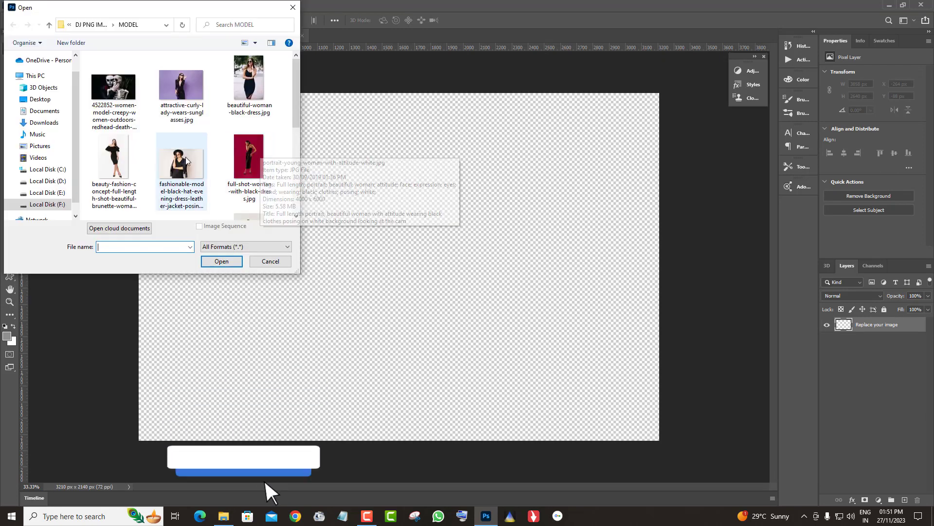
pyautogui.click(181, 163)
pyautogui.click(222, 261)
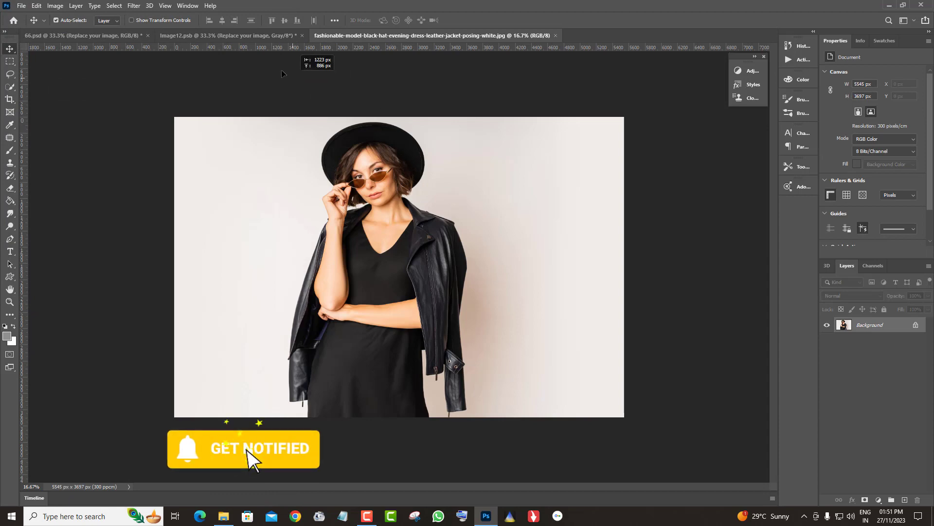
# Drag the model photo into Image12.psb, close the JPG, and save Image12.psb.
pyautogui.click(203, 36)
pyautogui.moveTo(374, 209)
pyautogui.mouseDown()
pyautogui.moveTo(442, 339)
pyautogui.moveTo(444, 322)
pyautogui.mouseUp()
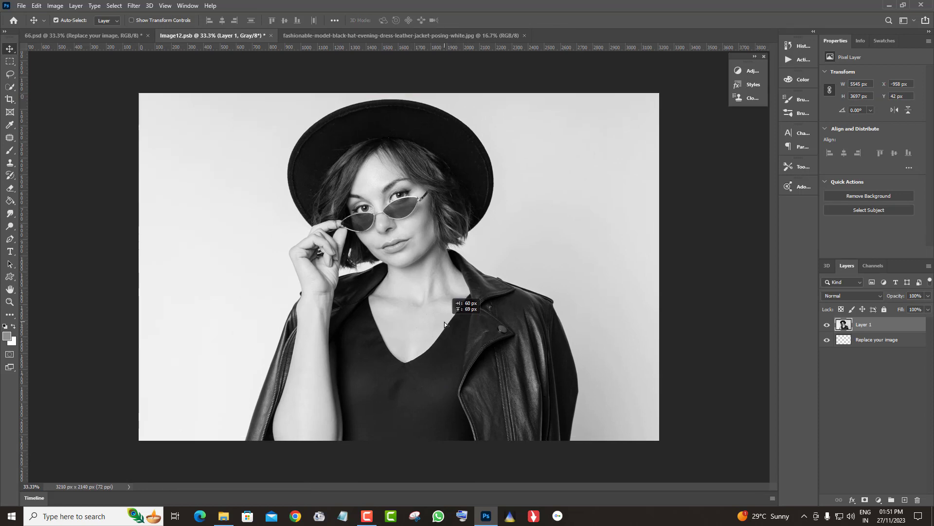
pyautogui.click(522, 36)
pyautogui.hotkey('ctrl', 'w')
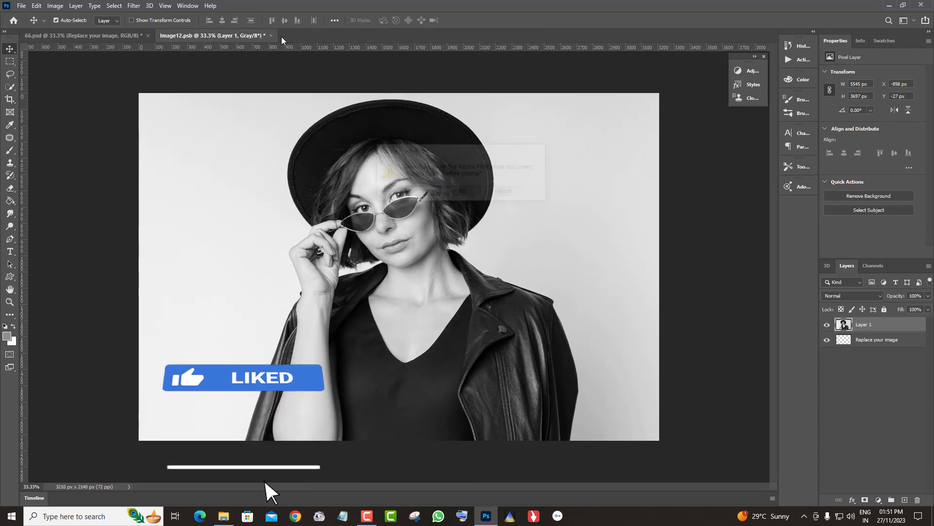
pyautogui.click(420, 192)
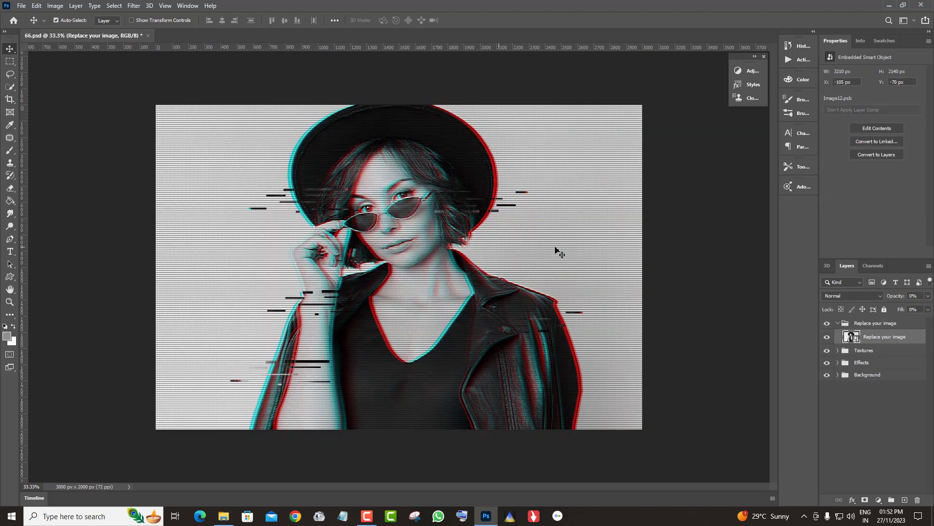
# Zoom in on the glitched hat-model portrait in 66.psd to inspect it.
pyautogui.click(365, 261)
pyautogui.scroll(1, 457, 259)
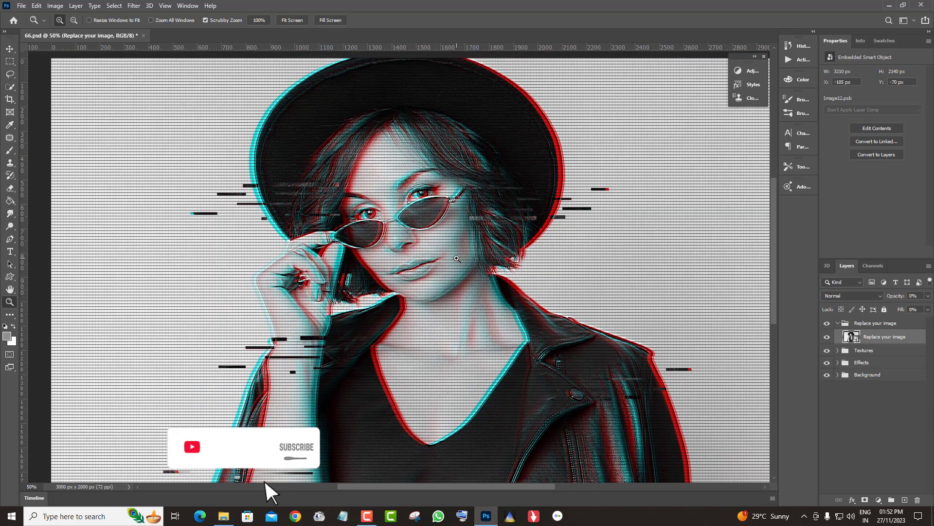
pyautogui.rightClick(457, 167)
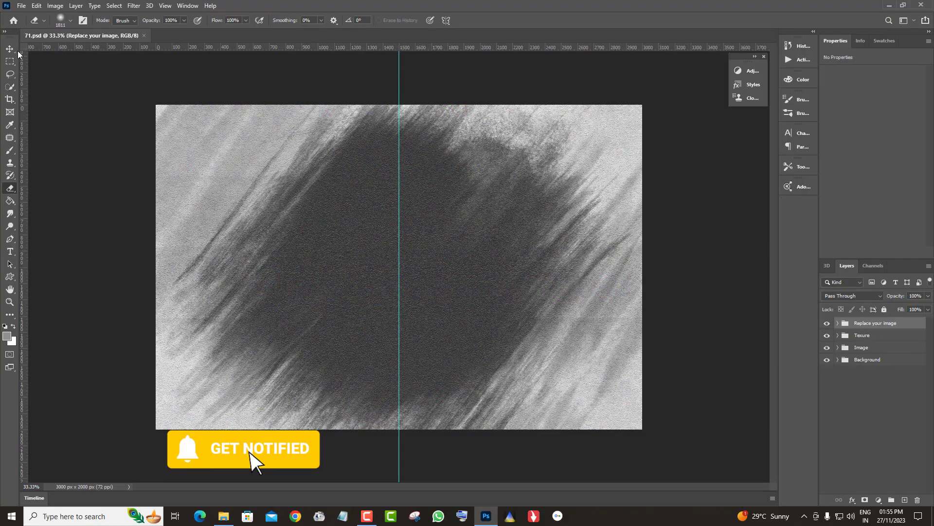
# Open the Image smart object's contents and open the sunglasses portrait photo.
pyautogui.click(11, 49)
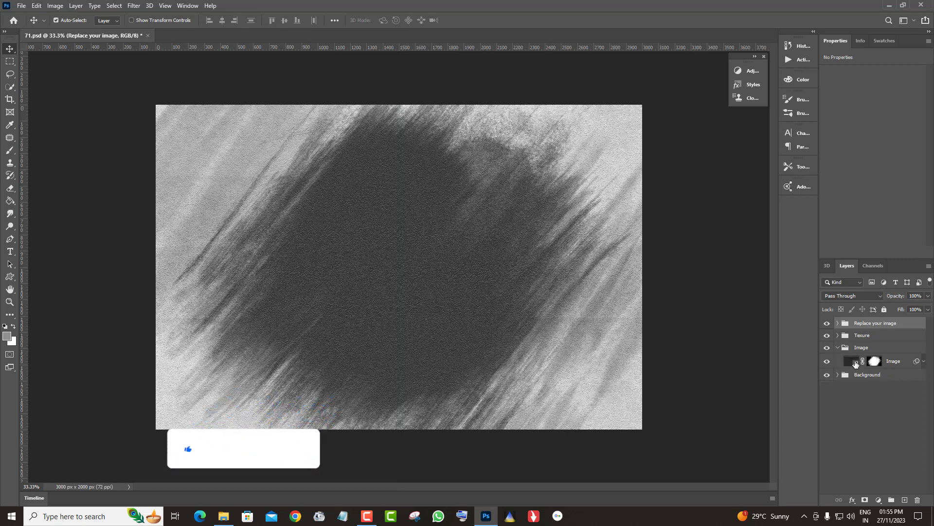
pyautogui.doubleClick(856, 363)
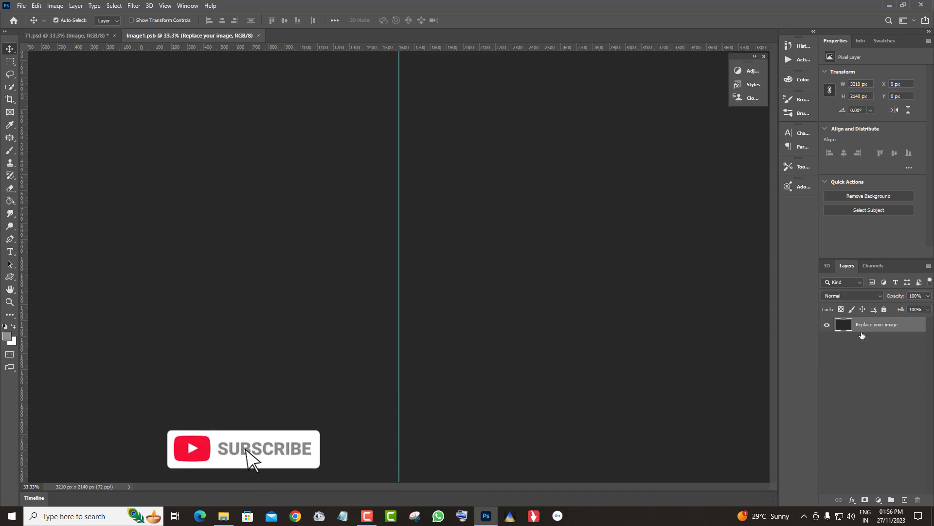
pyautogui.click(22, 5)
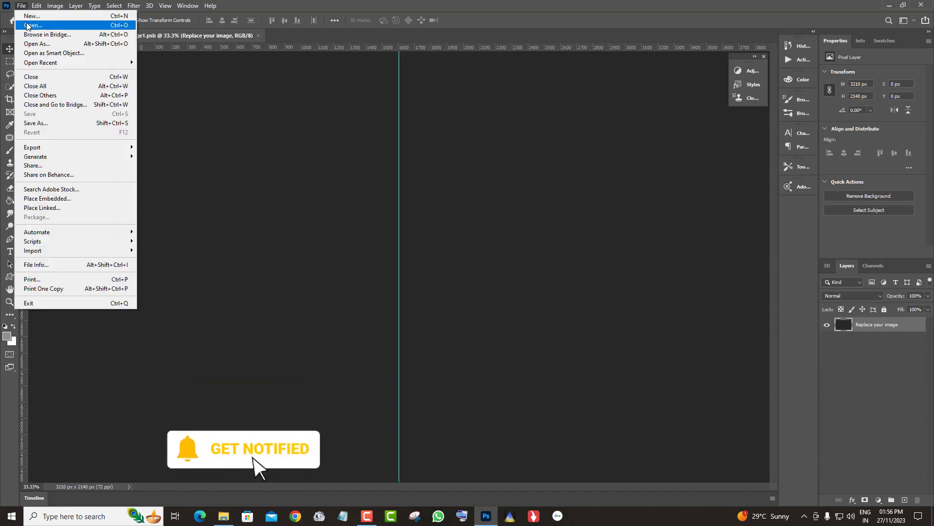
pyautogui.click(31, 26)
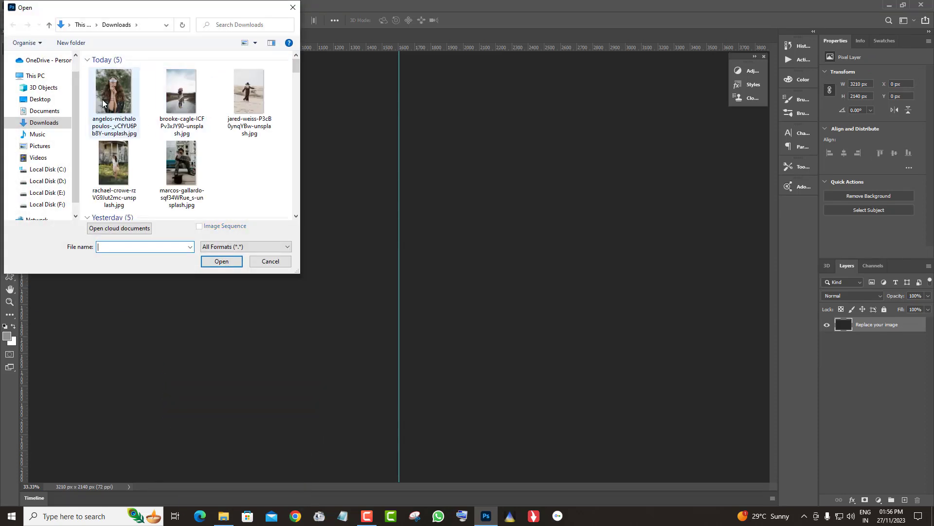
pyautogui.click(227, 259)
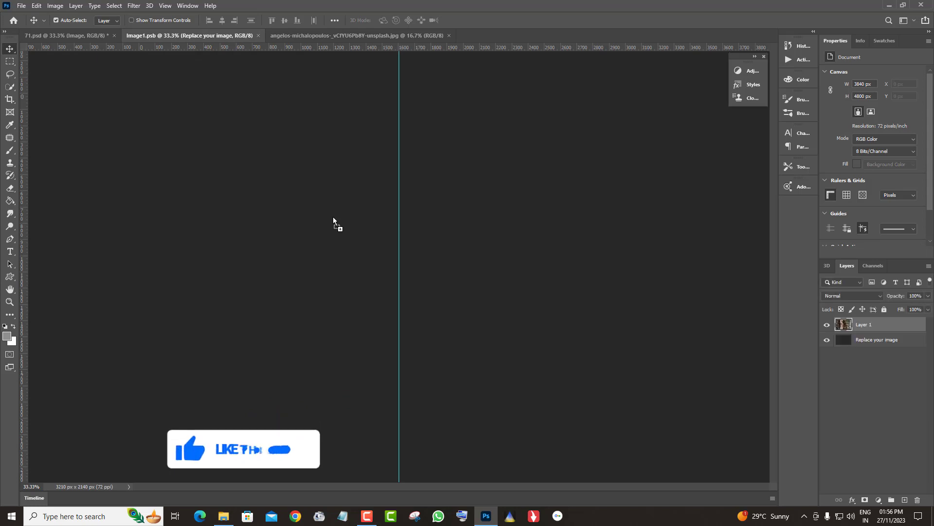
# Place the portrait higher in Image1.psb, close the photo, and save Image1.psb.
pyautogui.moveTo(166, 40)
pyautogui.mouseDown()
pyautogui.moveTo(333, 217)
pyautogui.moveTo(356, 360)
pyautogui.moveTo(386, 184)
pyautogui.mouseUp()
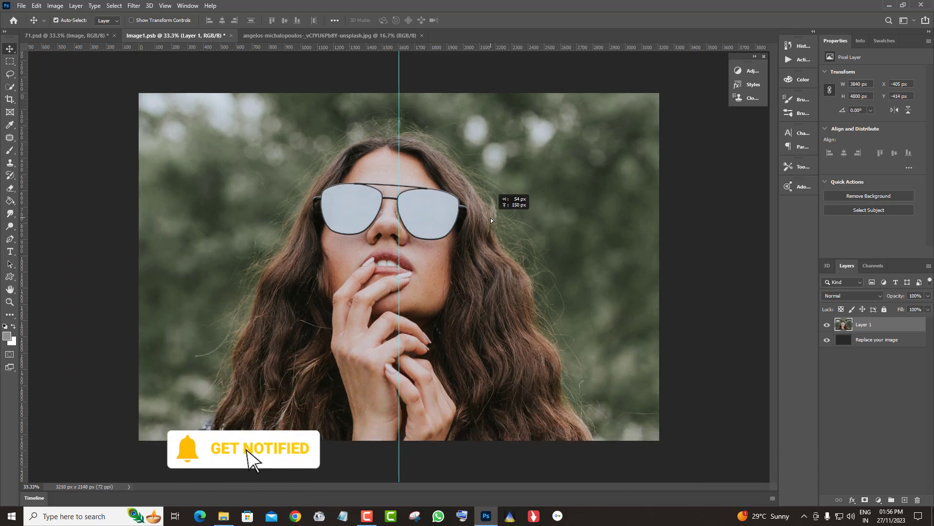
pyautogui.moveTo(481, 239); pyautogui.dragTo(490, 213)
pyautogui.press('Escape')
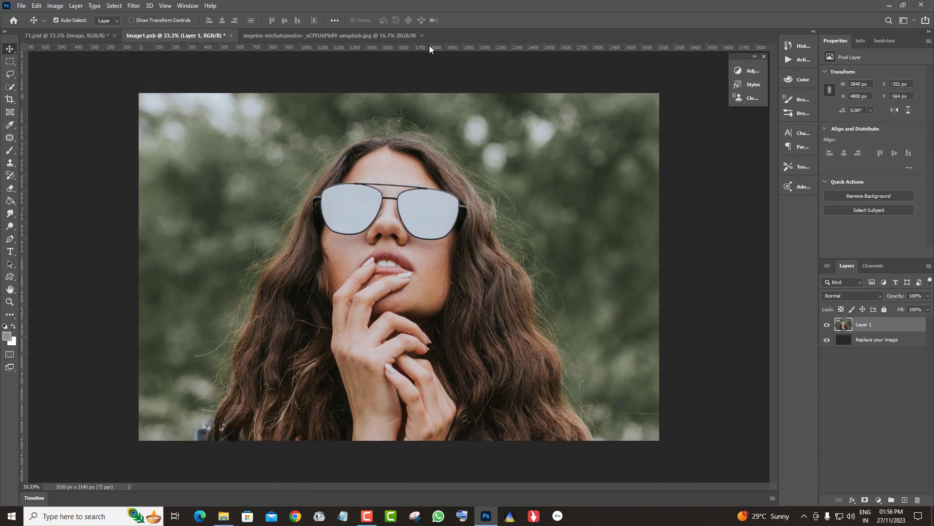
pyautogui.click(422, 35)
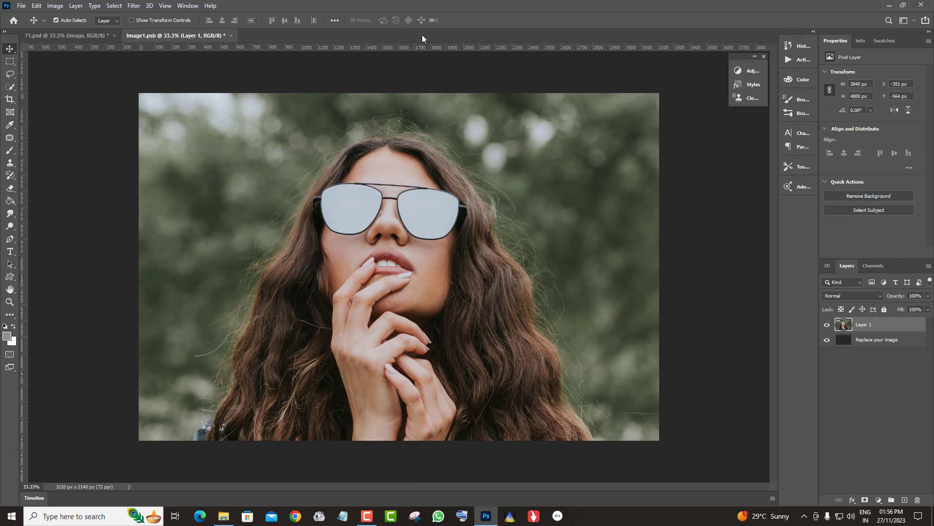
pyautogui.click(231, 35)
pyautogui.click(422, 192)
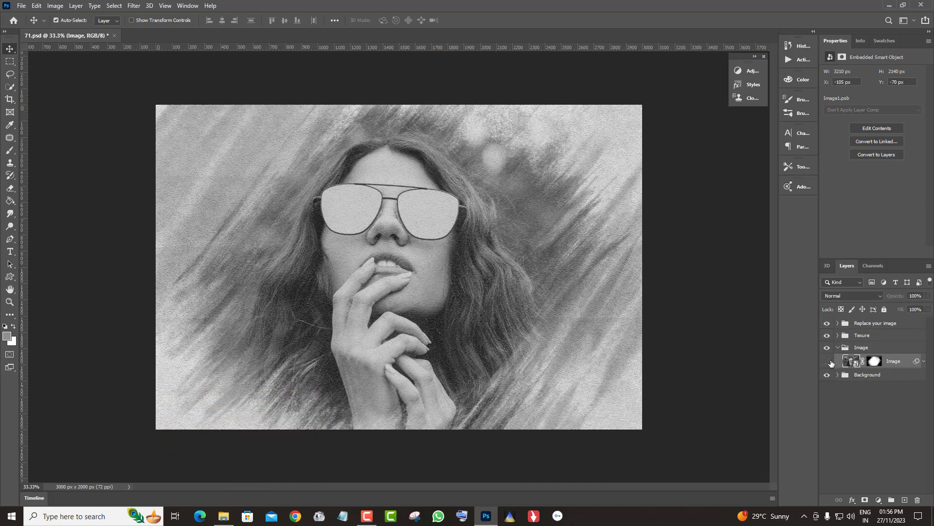
# Add an Exposure adjustment clipped to the Image layer with Gamma Correction 0.48.
pyautogui.click(827, 361)
pyautogui.click(879, 500)
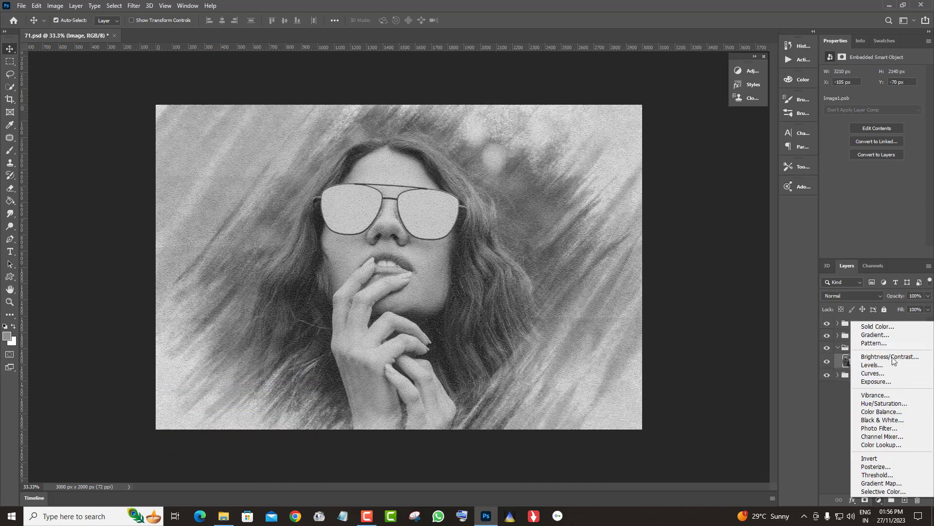
pyautogui.click(880, 382)
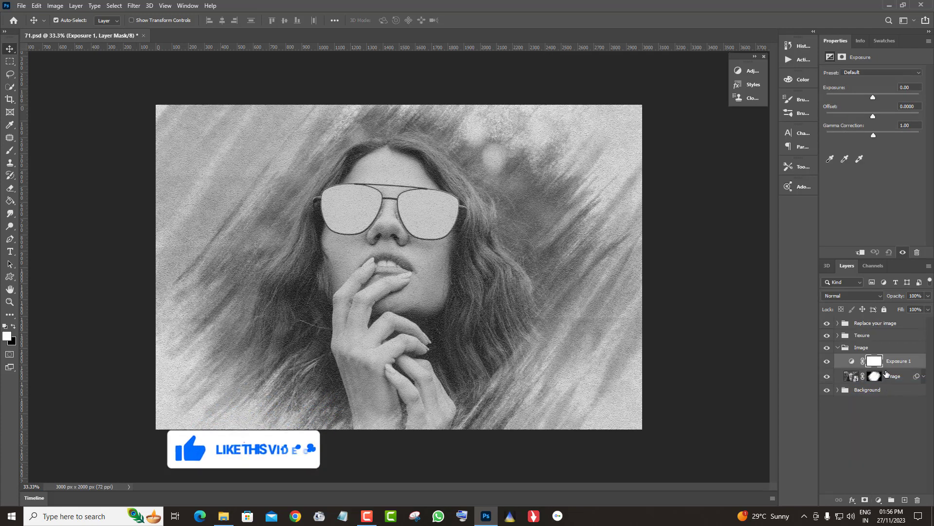
pyautogui.click(861, 252)
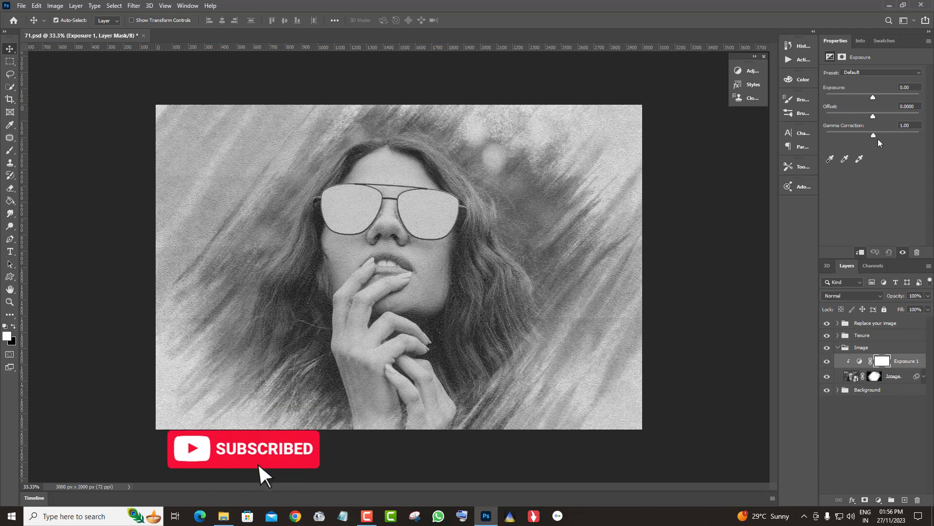
pyautogui.moveTo(874, 135); pyautogui.dragTo(875, 136)
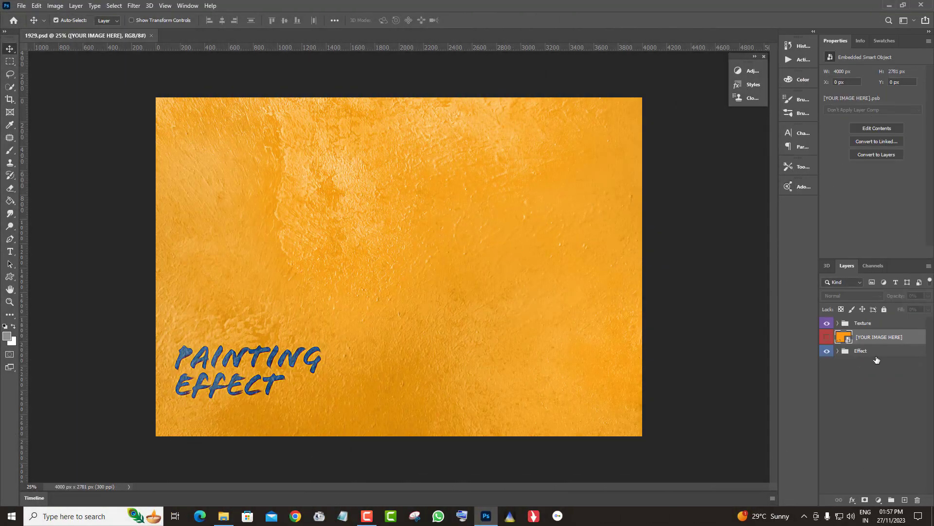
# Open the [YOUR IMAGE HERE] smart object and bring the girl-with-leaf portrait into it.
pyautogui.doubleClick(847, 339)
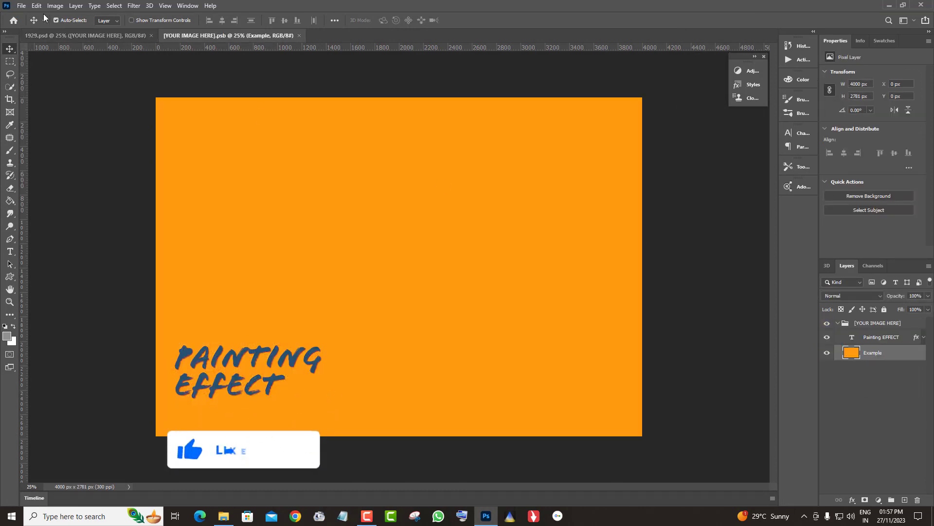
pyautogui.click(21, 6)
pyautogui.click(27, 24)
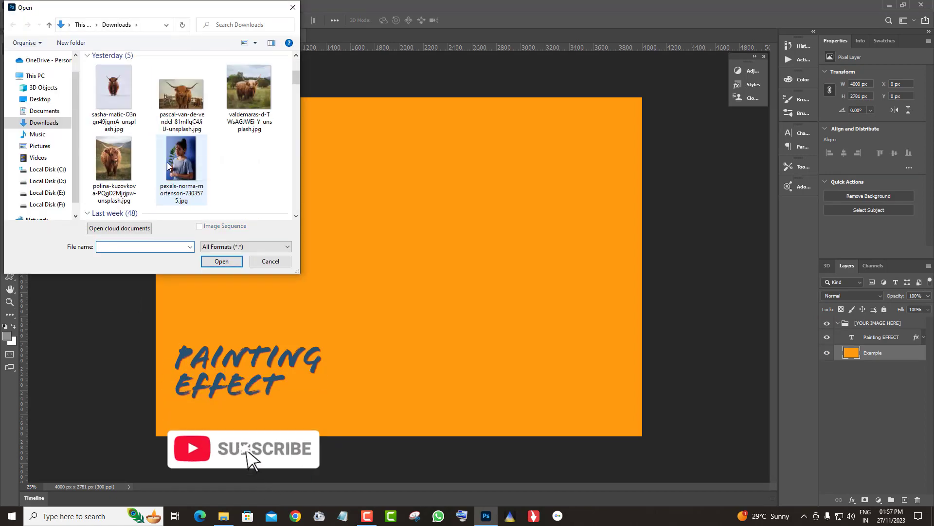
pyautogui.click(190, 154)
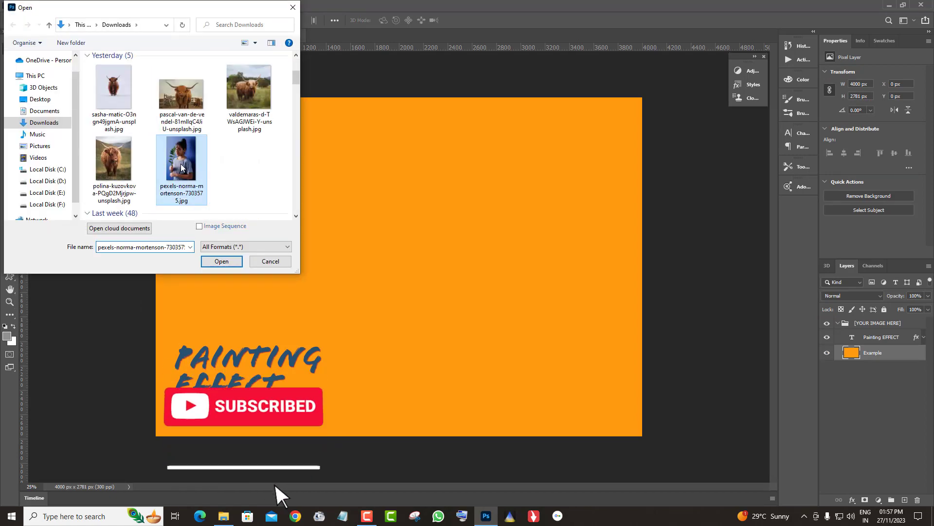
pyautogui.click(221, 262)
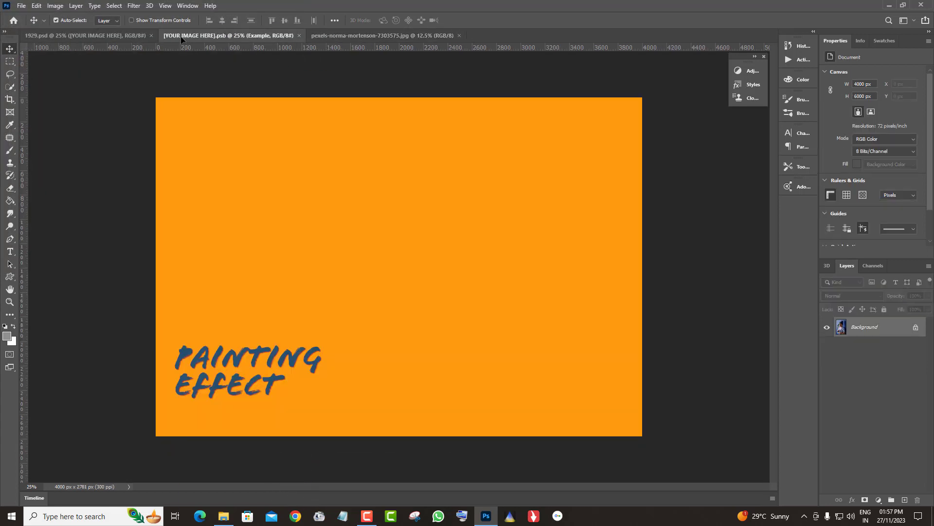
pyautogui.moveTo(192, 46)
pyautogui.mouseDown()
pyautogui.moveTo(363, 273)
pyautogui.moveTo(445, 407)
pyautogui.mouseUp()
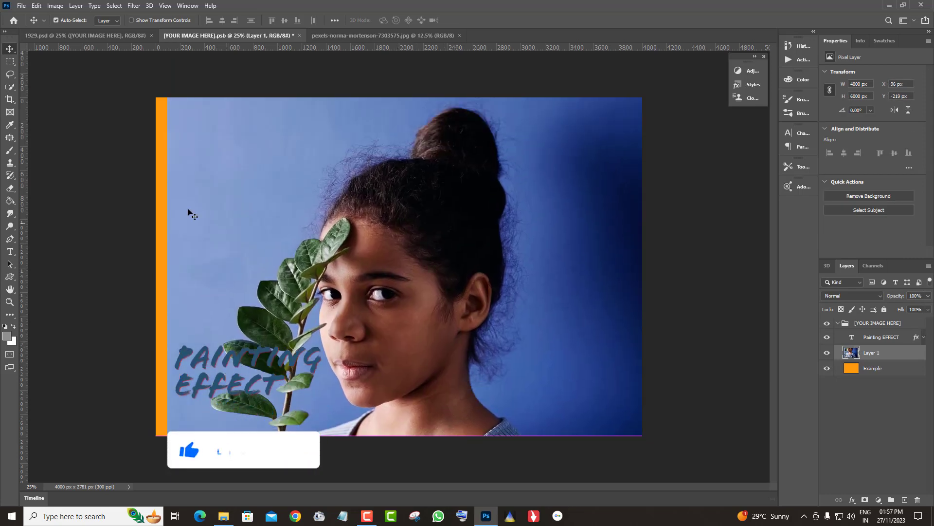
# Scale the portrait to about 104%, shift it right and down, and hide the PAINTING EFFECT text.
pyautogui.click(37, 6)
pyautogui.click(70, 219)
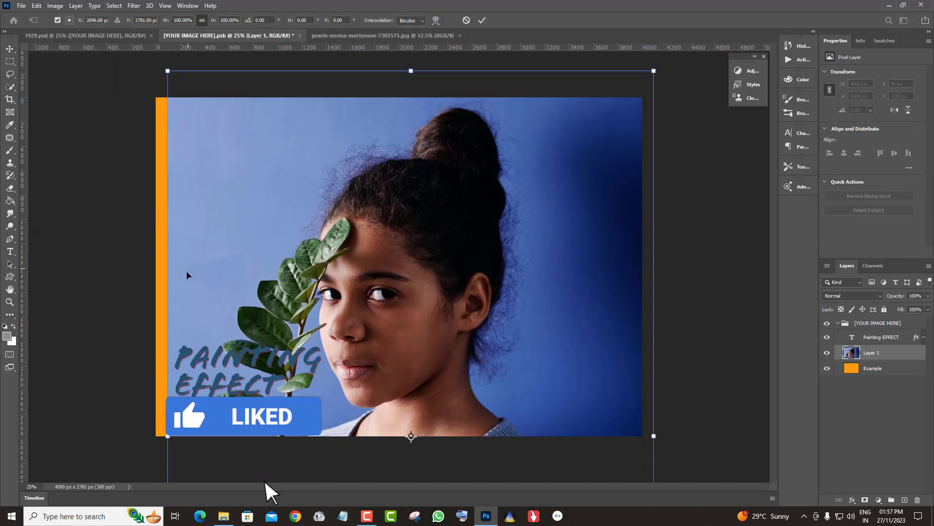
pyautogui.moveTo(166, 433); pyautogui.dragTo(148, 435)
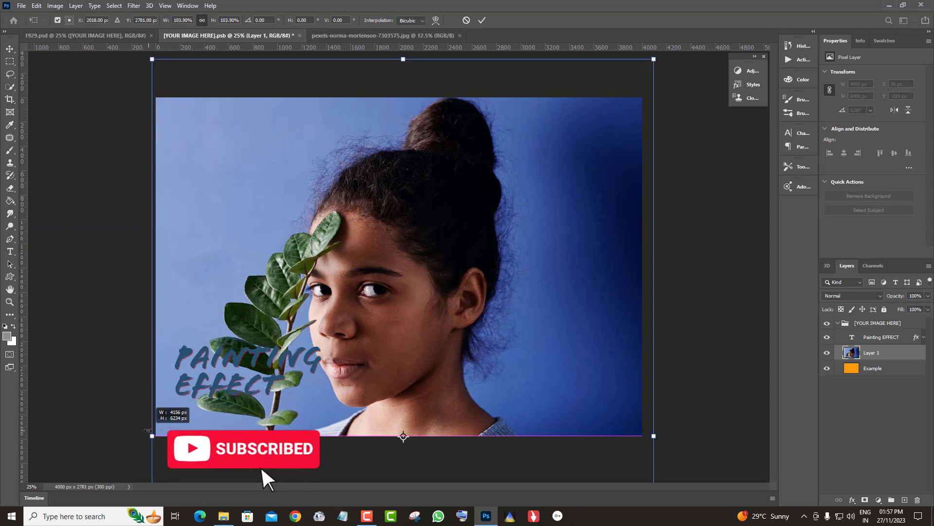
pyautogui.moveTo(461, 379); pyautogui.dragTo(466, 391)
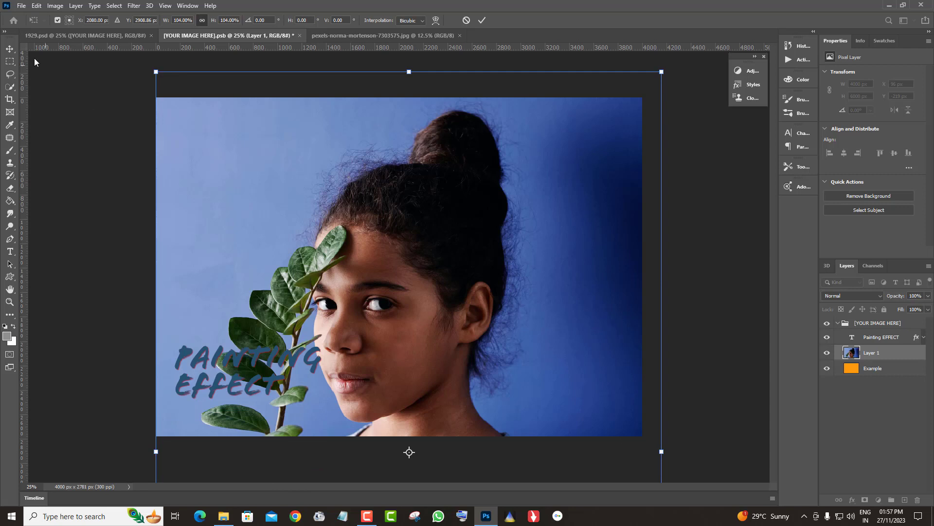
pyautogui.click(10, 49)
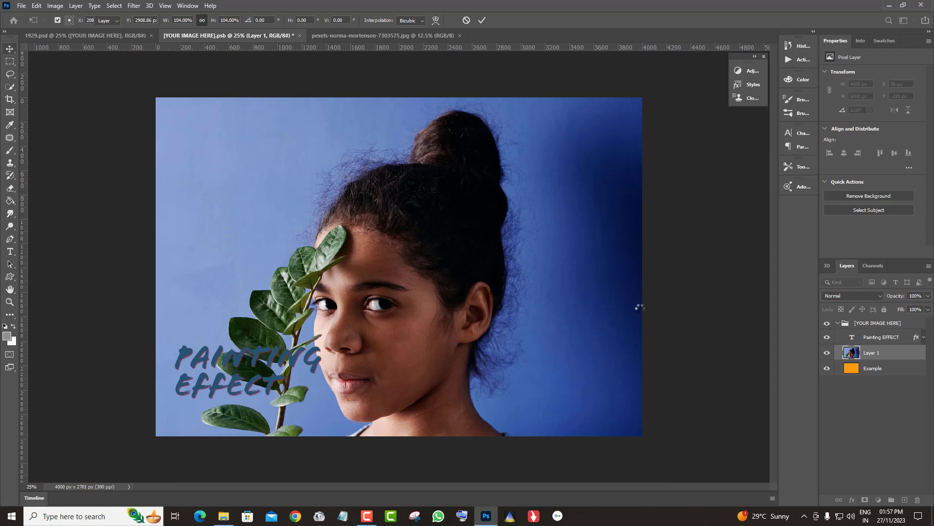
pyautogui.click(829, 338)
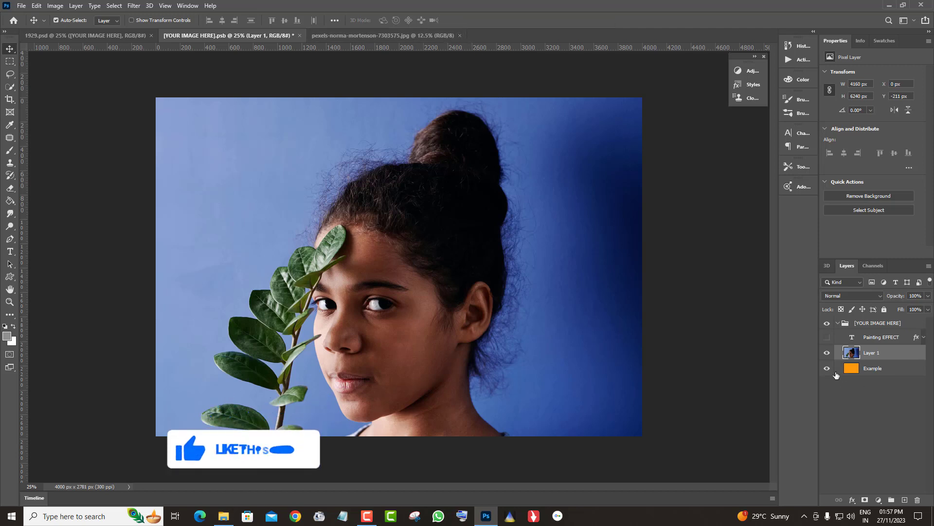
# Close the portrait photo and save the [YOUR IMAGE HERE].psb contents.
pyautogui.click(459, 35)
pyautogui.click(300, 35)
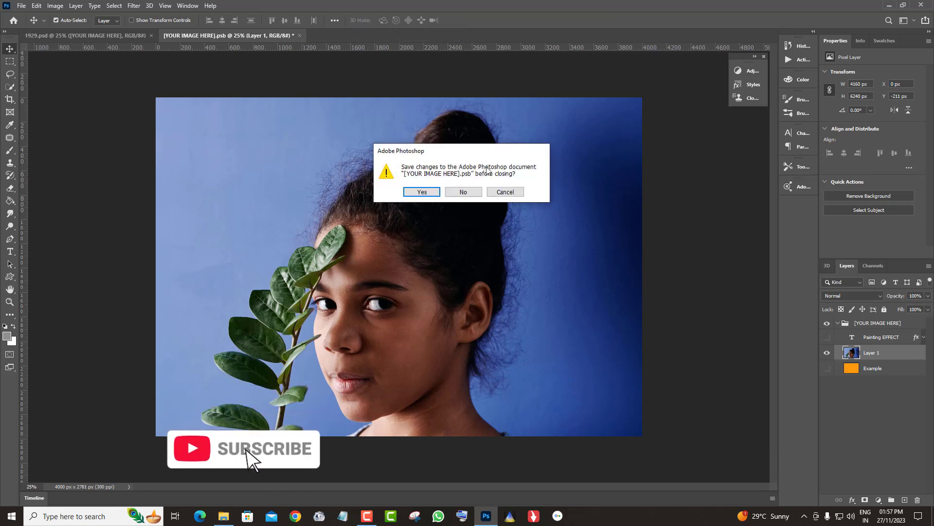
pyautogui.click(424, 190)
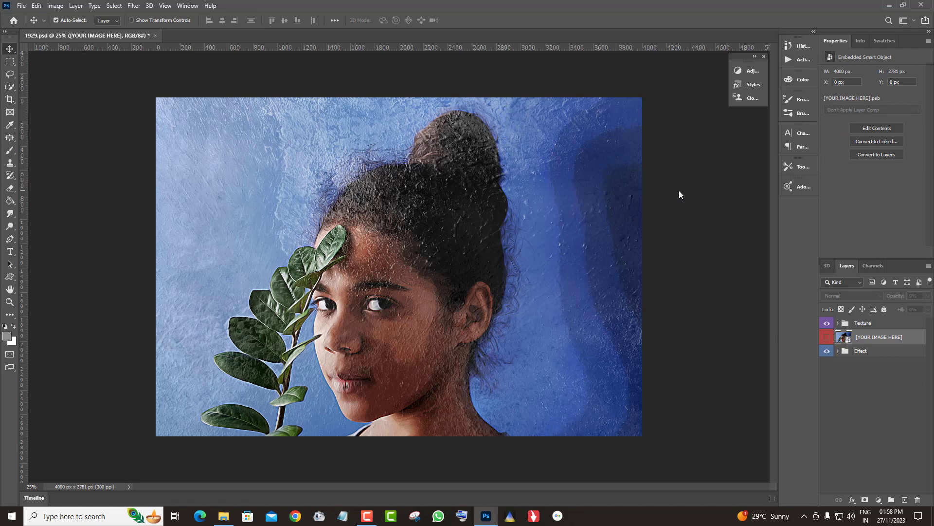
# Zoom in on the girl's painted face in 1929.psd, then fit the whole image on screen.
pyautogui.click(9, 302)
pyautogui.click(304, 259)
pyautogui.scroll(-2, 515, 291)
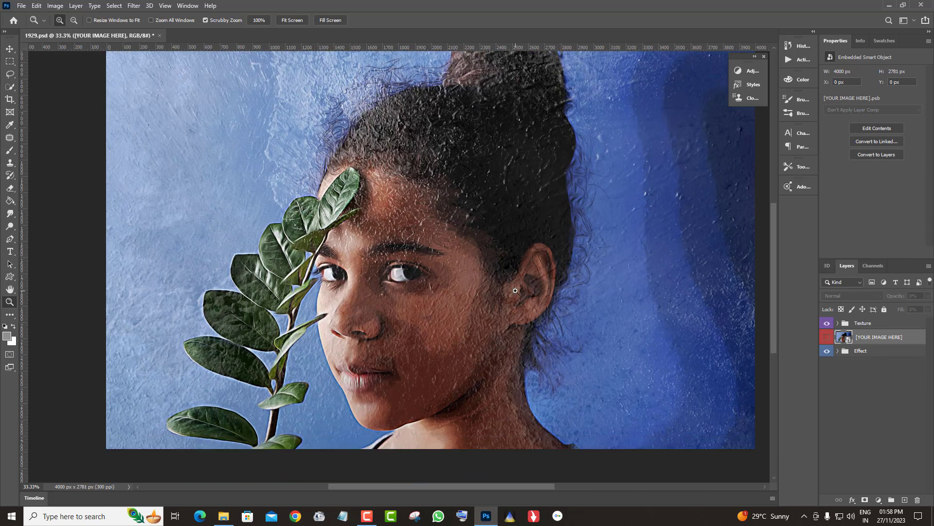
pyautogui.scroll(-2, 515, 291)
pyautogui.rightClick(506, 200)
pyautogui.click(521, 210)
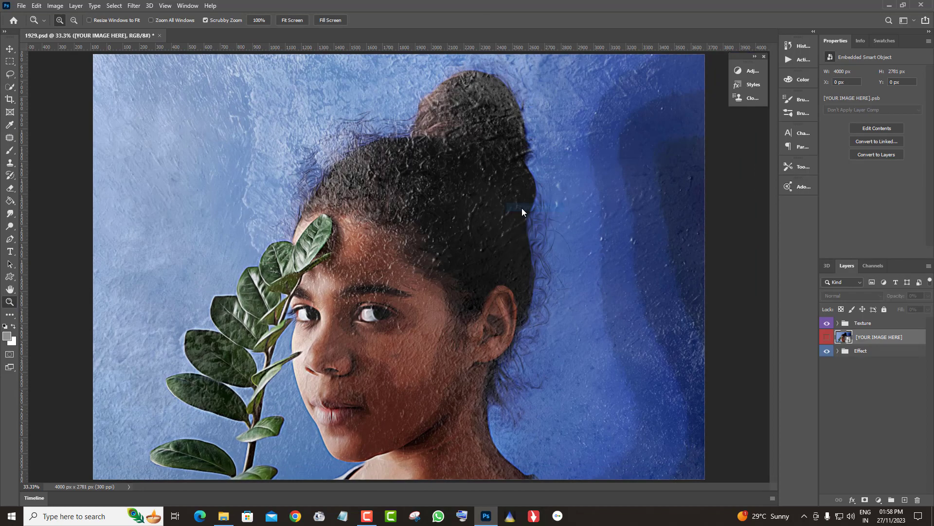